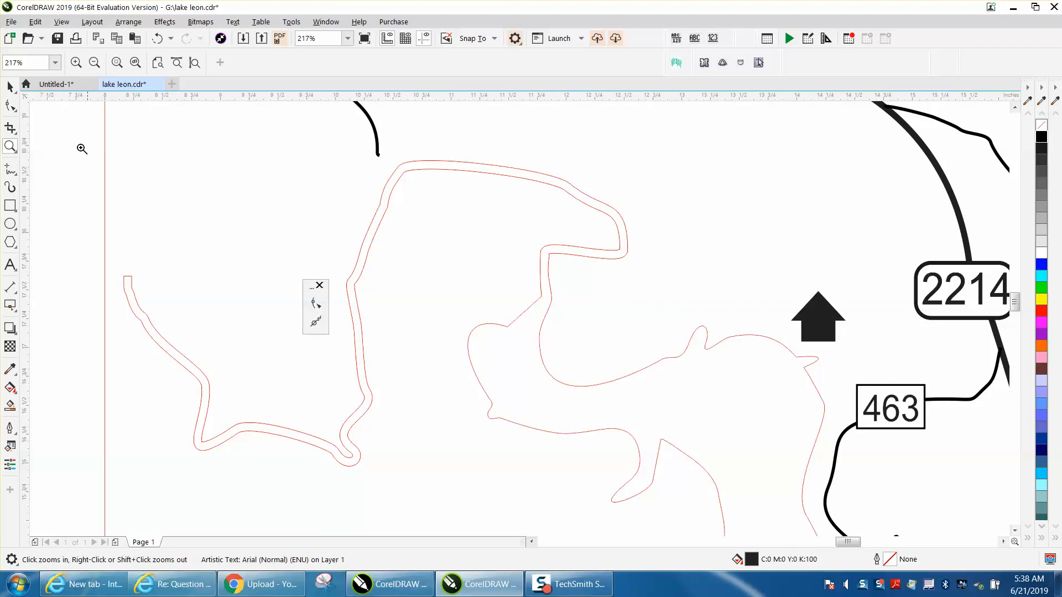
# Examine the red double-line inlet west of the lake, focusing on the kinked inner corner near its eastern end.
pyautogui.click(10, 86)
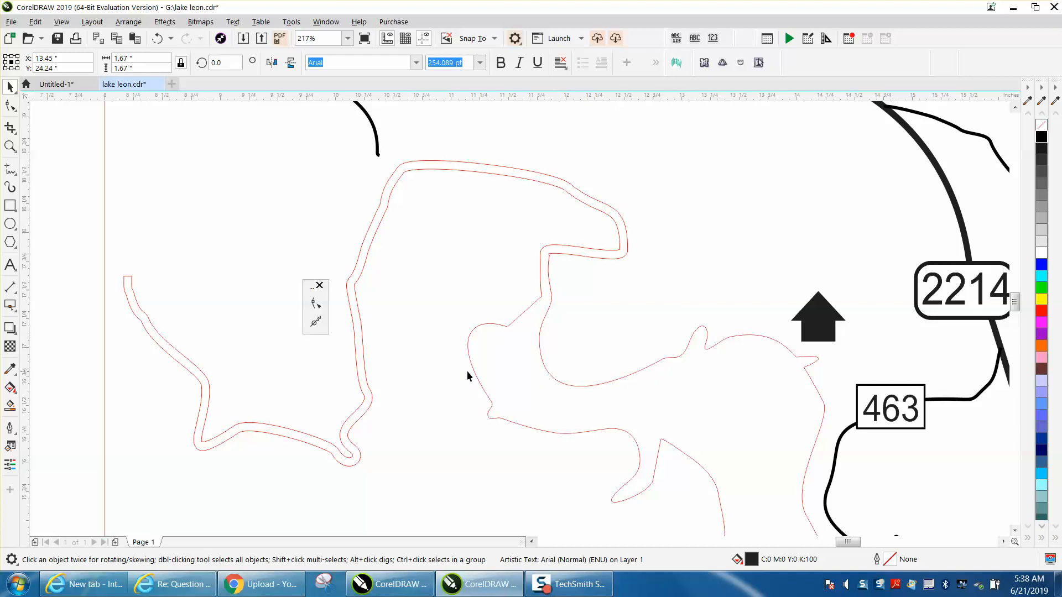
pyautogui.scroll(-3, 398, 354)
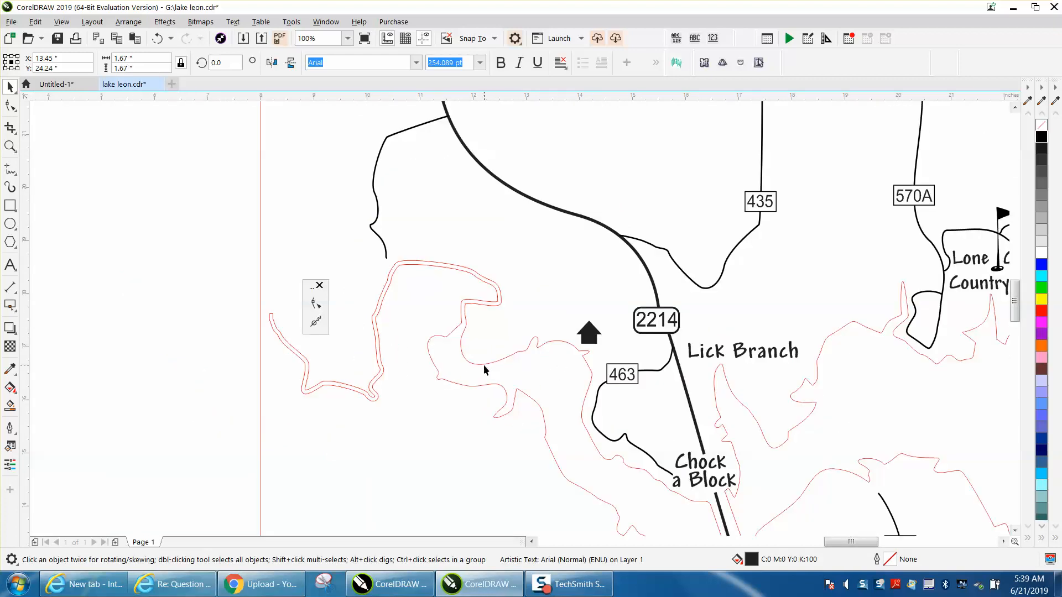
pyautogui.scroll(-1, 483, 364)
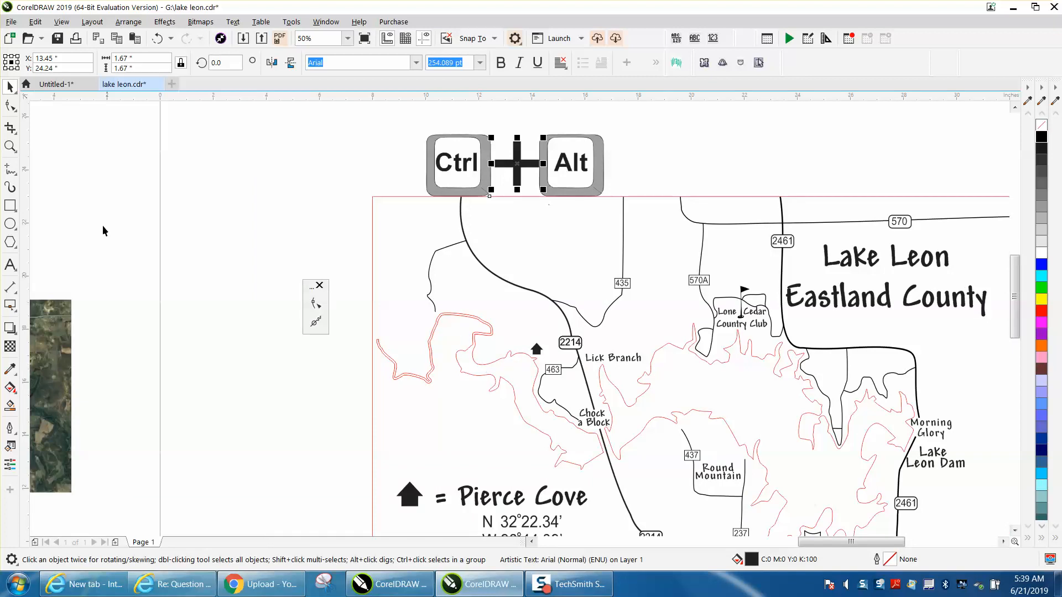
pyautogui.click(10, 146)
pyautogui.moveTo(298, 249); pyautogui.dragTo(536, 396)
pyautogui.moveTo(565, 286); pyautogui.dragTo(861, 413)
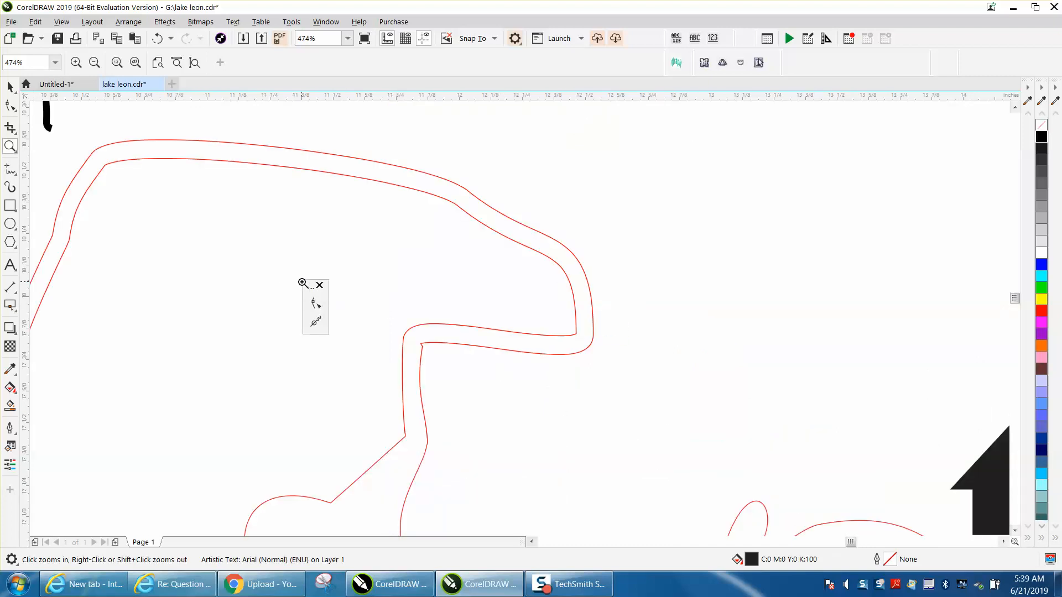
pyautogui.click(10, 86)
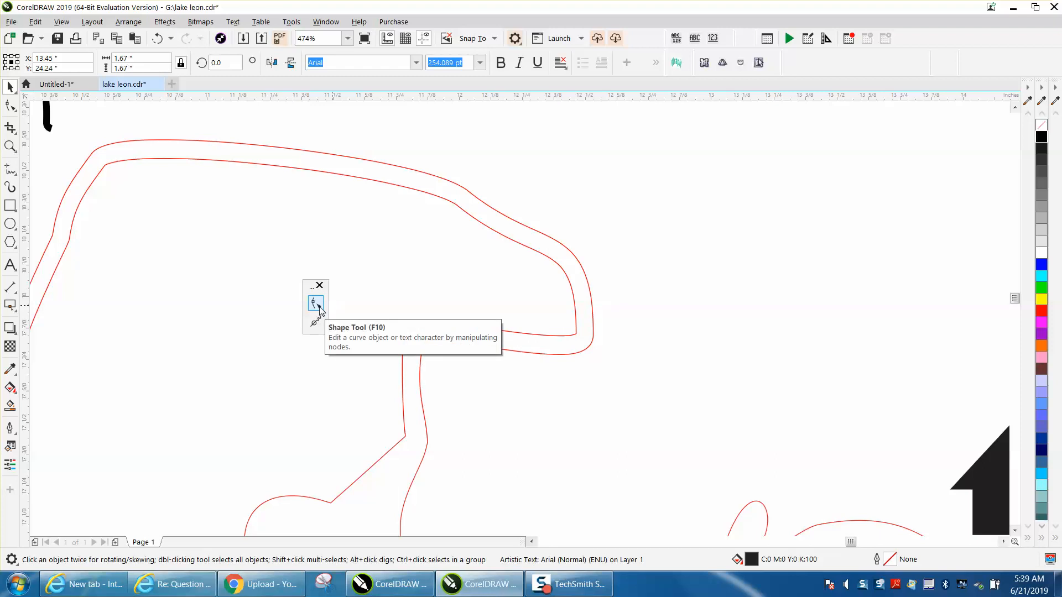
pyautogui.click(10, 145)
pyautogui.moveTo(293, 269); pyautogui.dragTo(469, 389)
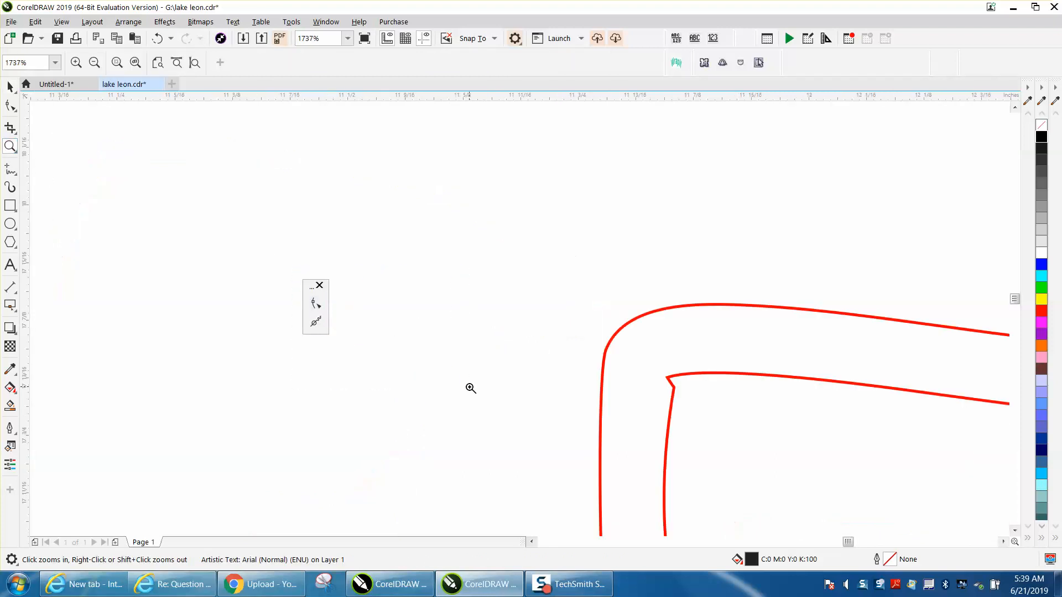
pyautogui.rightClick(670, 391)
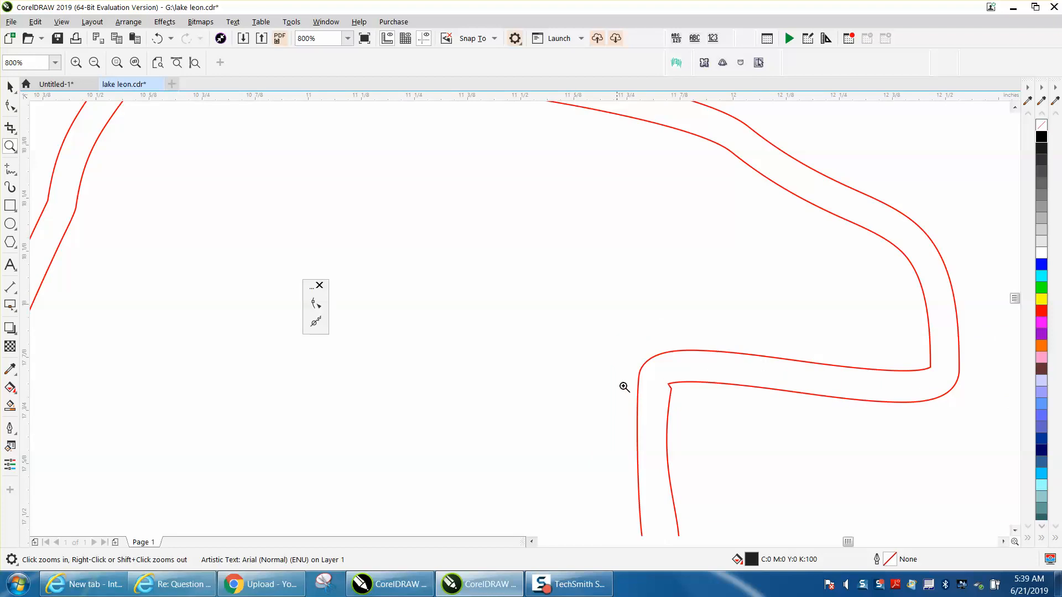
pyautogui.click(10, 87)
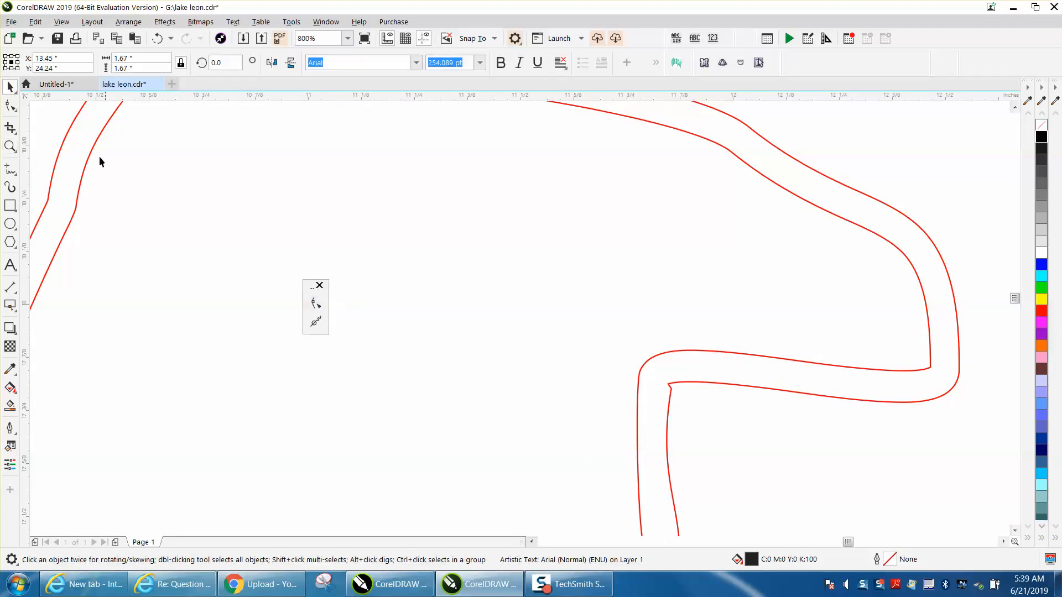
# Reshape the kinked inner corner of the red double-line curve by moving its node and control handles with the Shape tool.
pyautogui.click(10, 106)
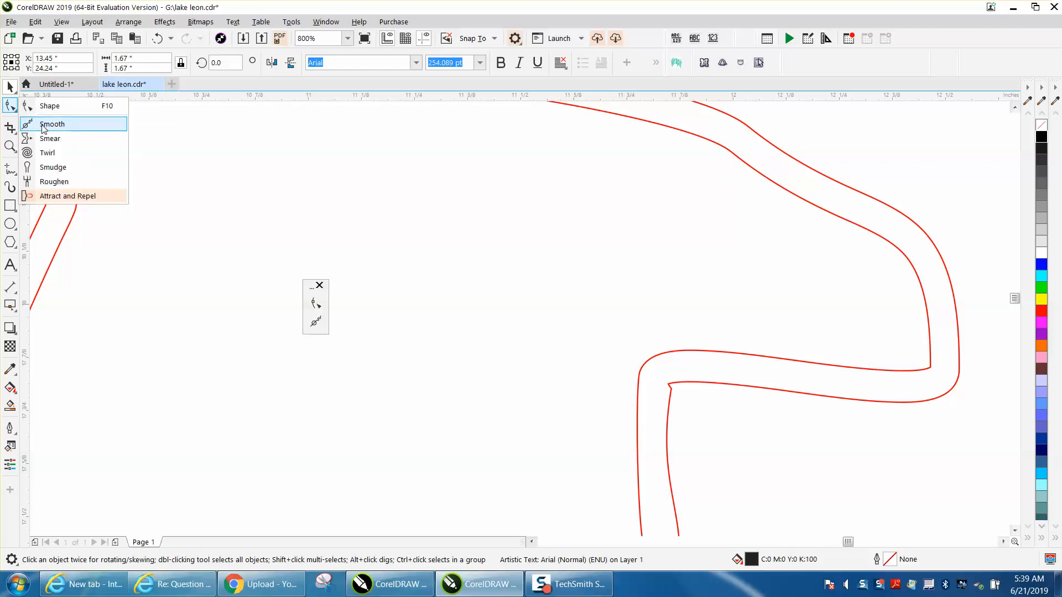
pyautogui.click(318, 303)
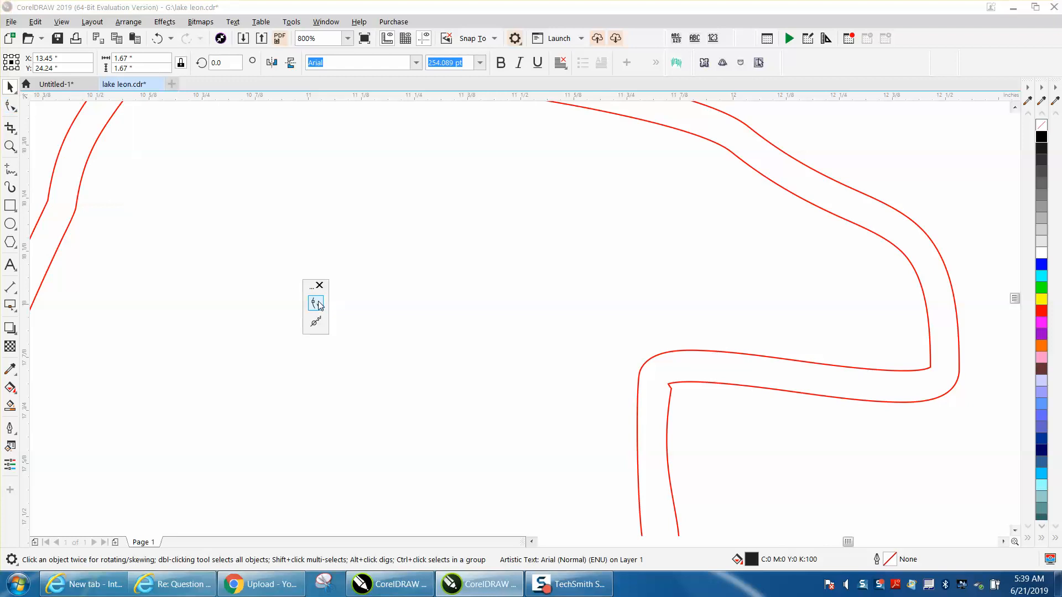
pyautogui.click(672, 387)
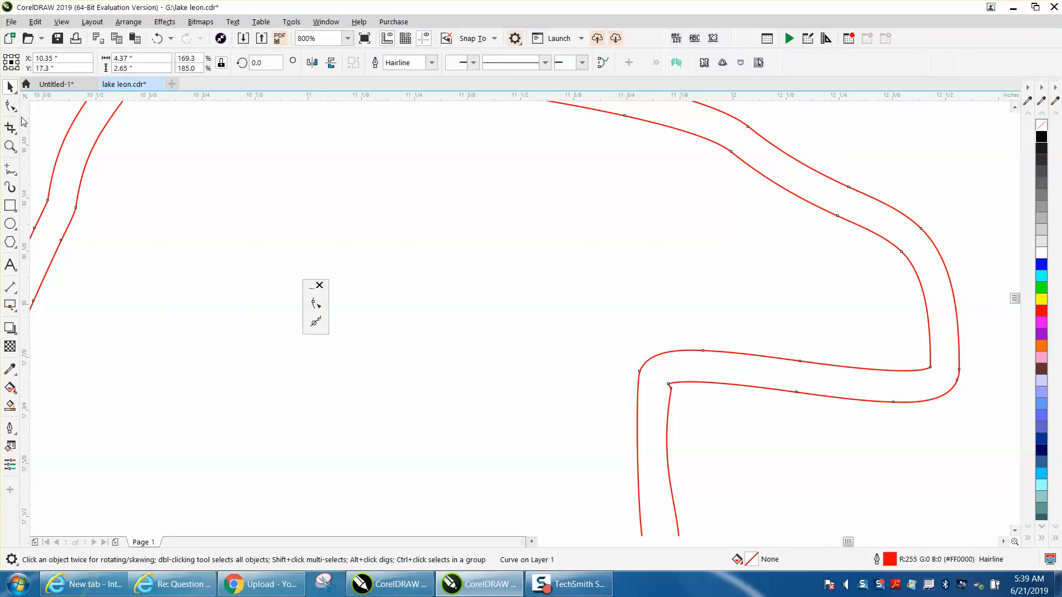
pyautogui.click(10, 105)
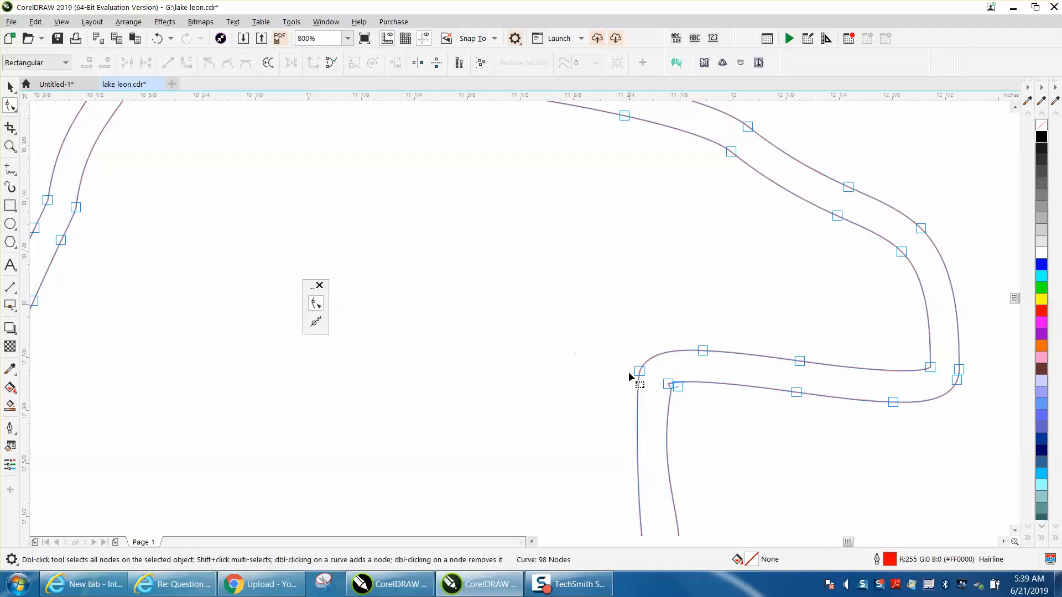
pyautogui.click(677, 387)
pyautogui.moveTo(658, 468); pyautogui.dragTo(650, 399)
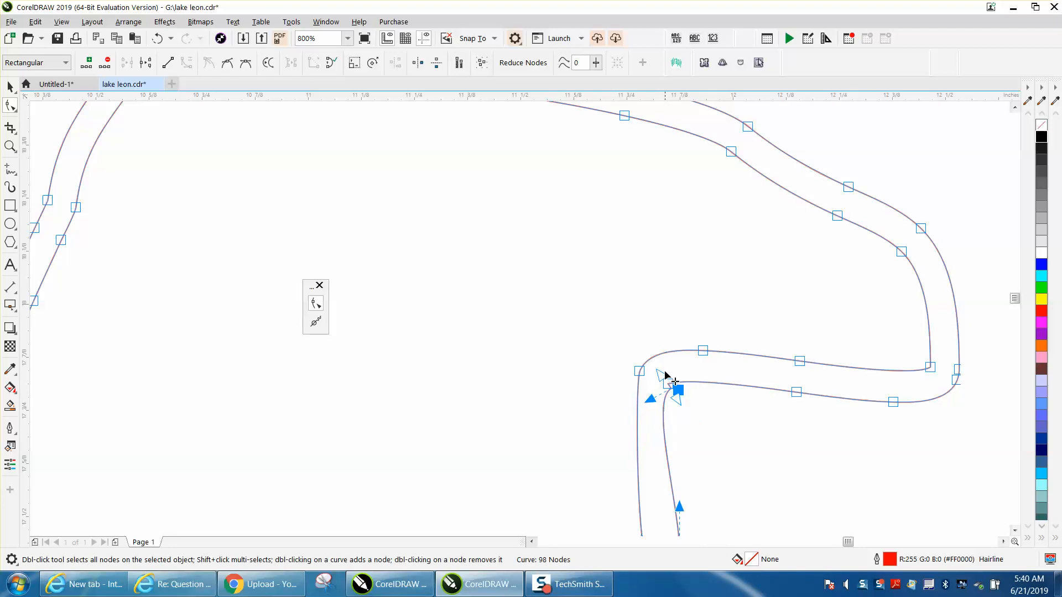
pyautogui.moveTo(662, 374); pyautogui.dragTo(678, 363)
# Round the kinked inner corner with the Smooth tool and shift the opposite outer corner's node slightly outward.
pyautogui.click(316, 321)
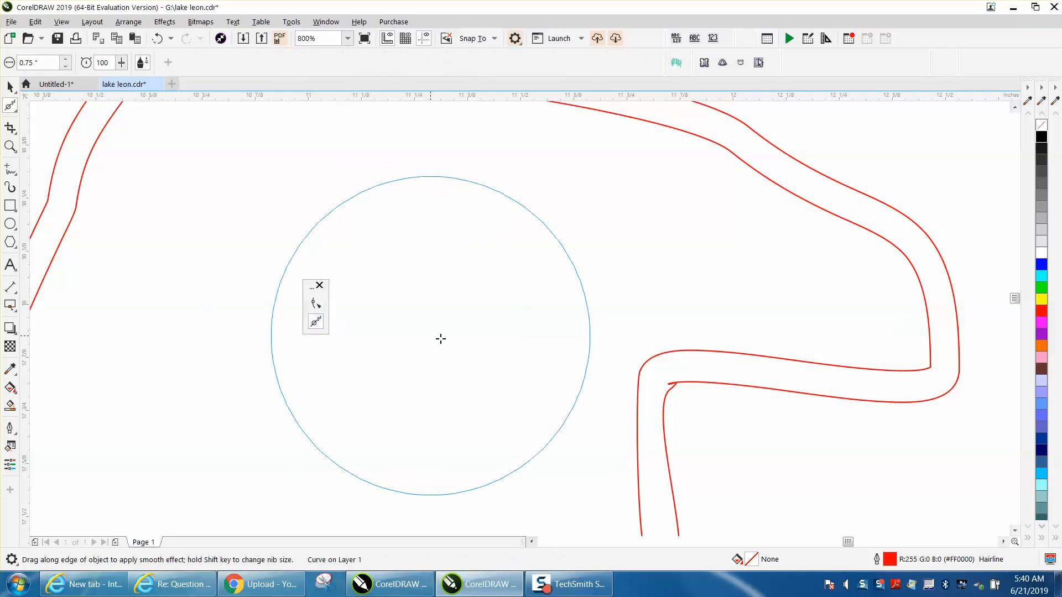
pyautogui.moveTo(680, 382); pyautogui.dragTo(639, 398)
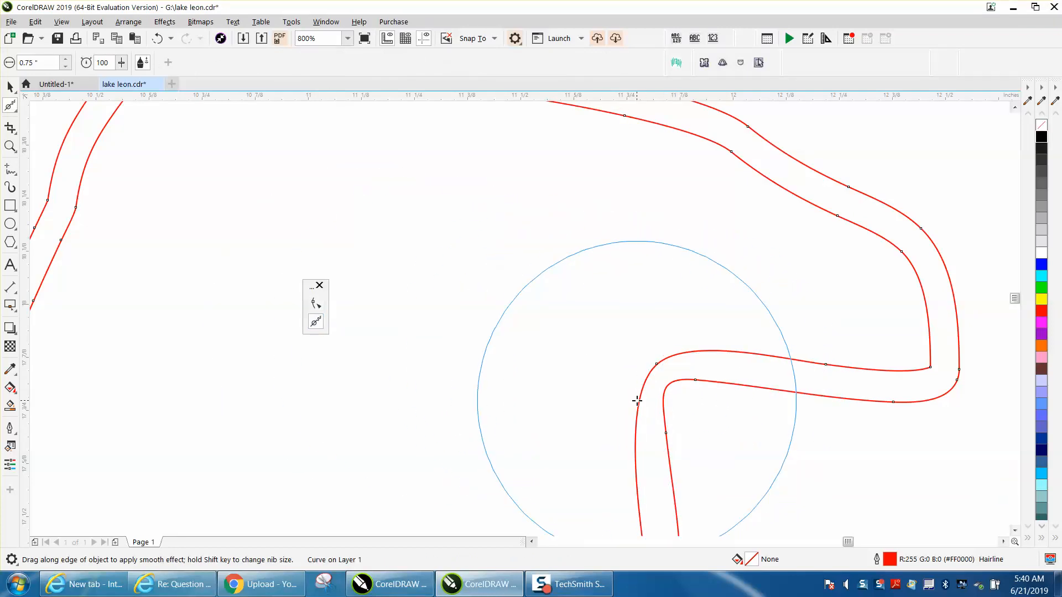
pyautogui.click(316, 303)
pyautogui.click(656, 363)
pyautogui.moveTo(657, 363); pyautogui.dragTo(646, 358)
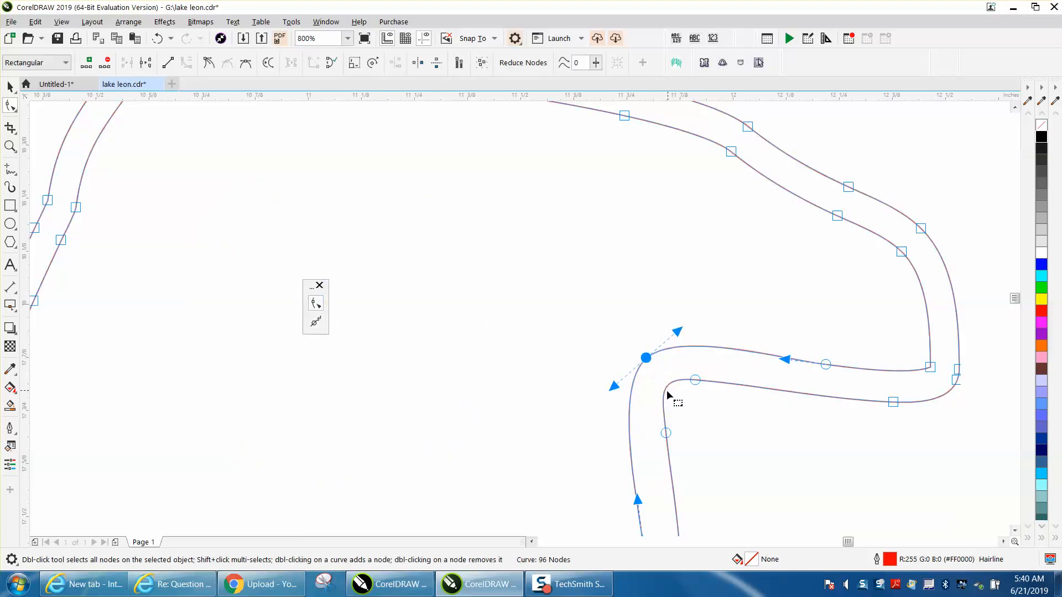
# Set the Smooth tool's nib size to 0.25" and smooth the inner corner again.
pyautogui.click(318, 325)
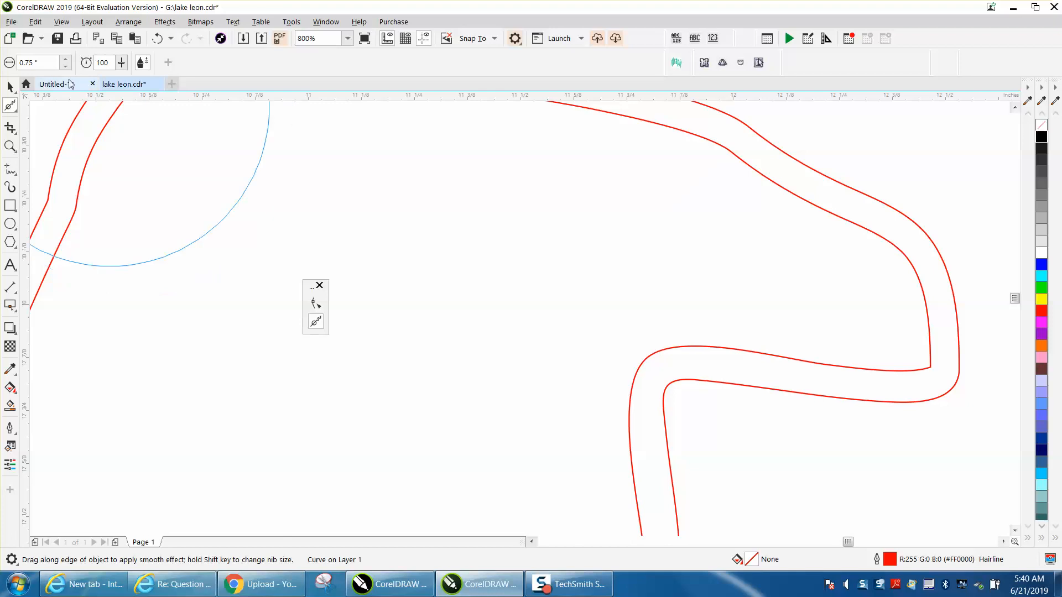
pyautogui.moveTo(60, 66); pyautogui.dragTo(7, 67)
pyautogui.press('BackSpace')
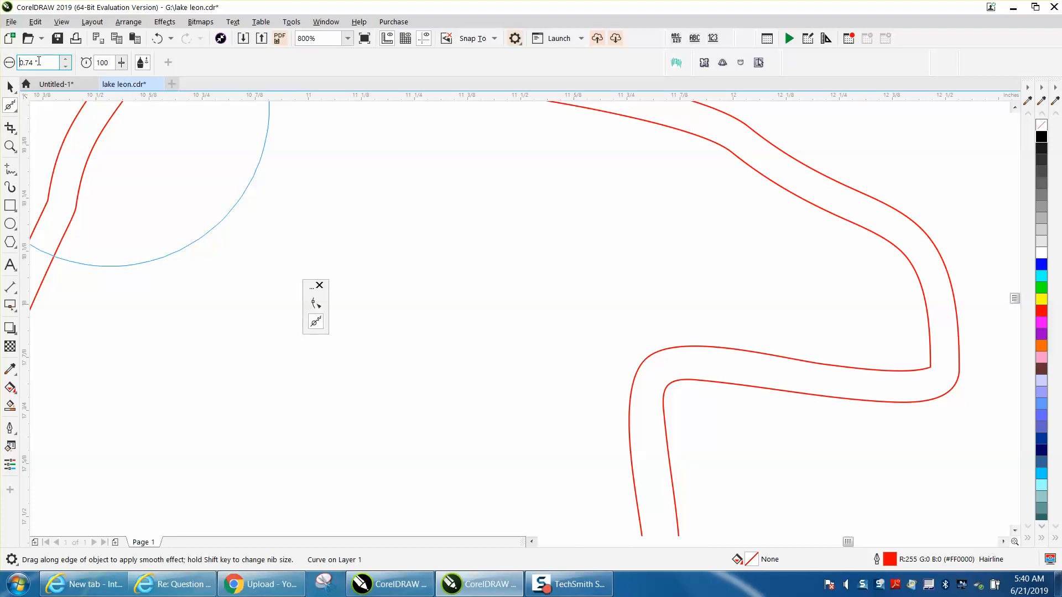
pyautogui.moveTo(26, 62); pyautogui.dragTo(15, 64)
pyautogui.press('Delete')
pyautogui.press('Down')
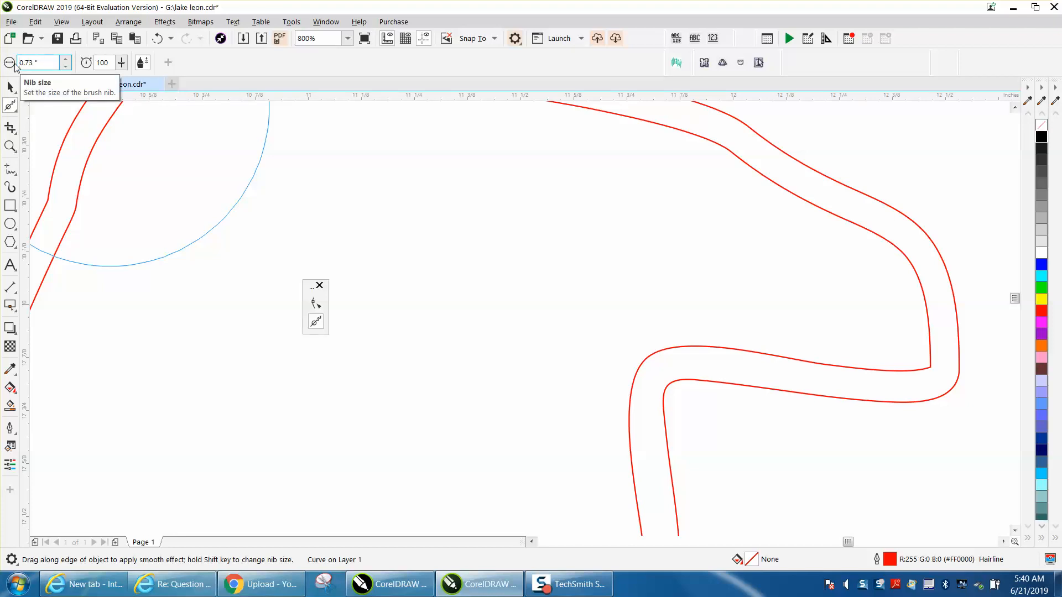
pyautogui.write('.25')
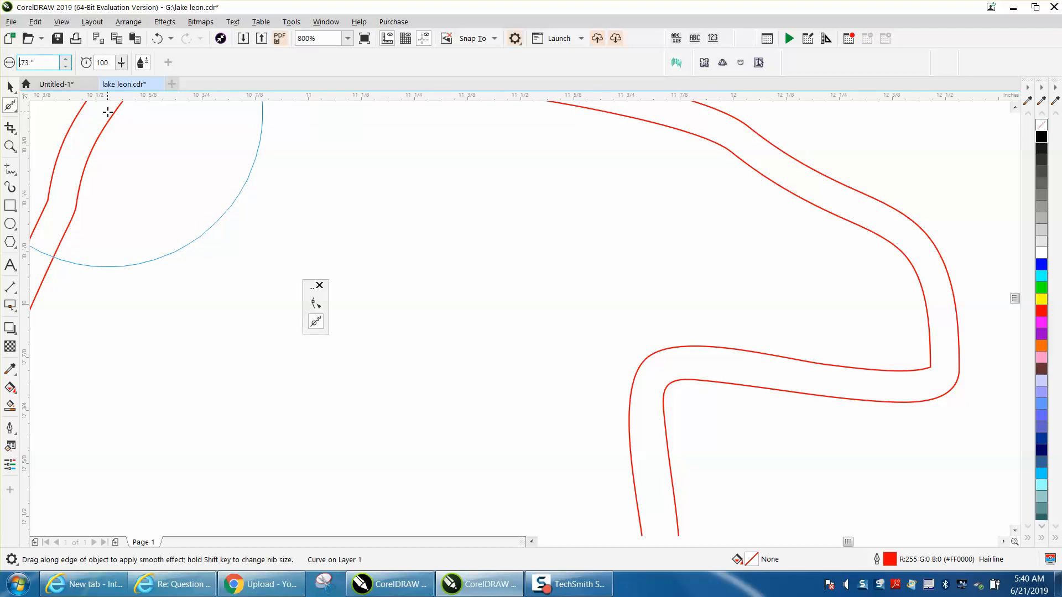
pyautogui.press('Return')
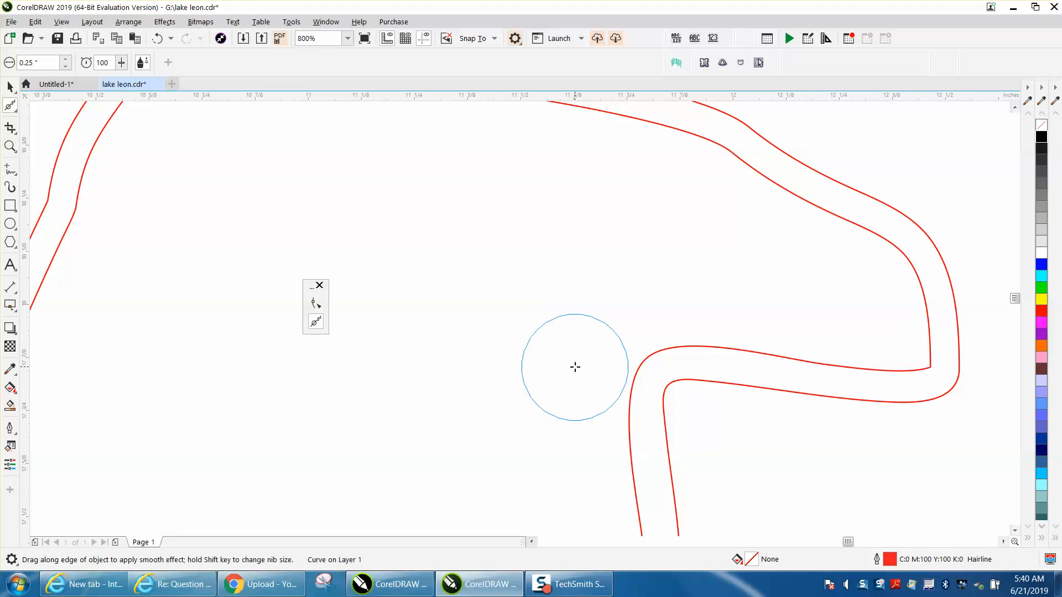
pyautogui.click(678, 382)
pyautogui.moveTo(679, 382)
pyautogui.mouseDown()
pyautogui.moveTo(662, 396)
pyautogui.moveTo(679, 389)
pyautogui.mouseUp()
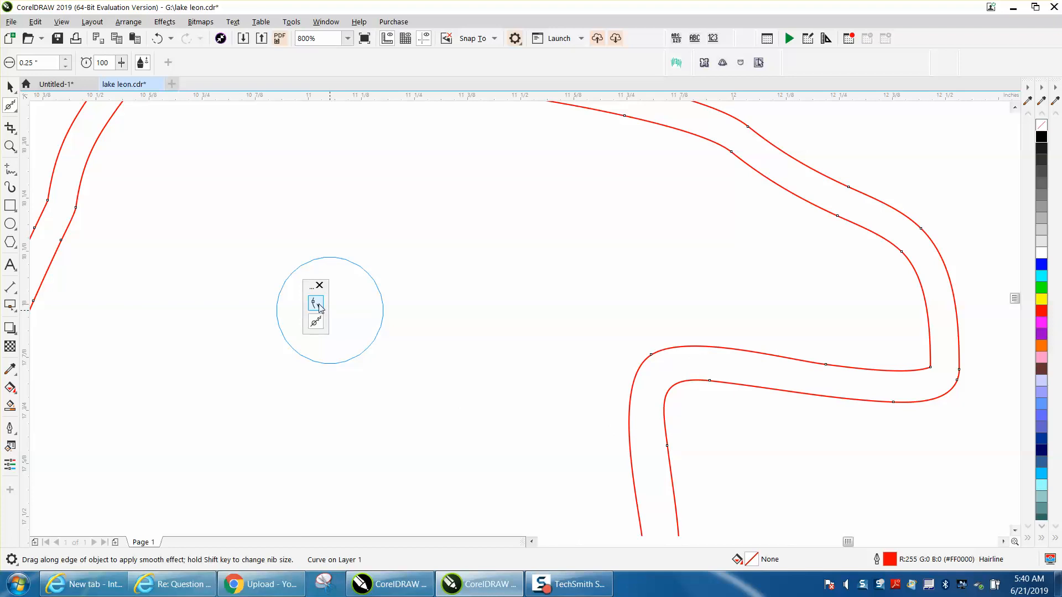
# Try to convert the segment at the outer corner's node to a straight line, and undo the conversion.
pyautogui.click(315, 303)
pyautogui.click(650, 353)
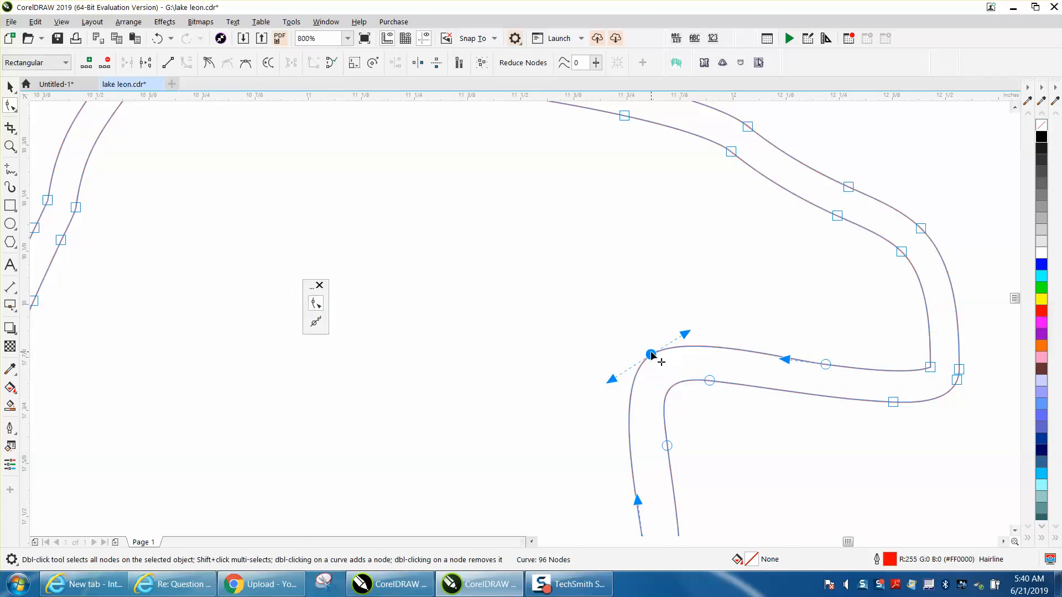
pyautogui.rightClick(651, 355)
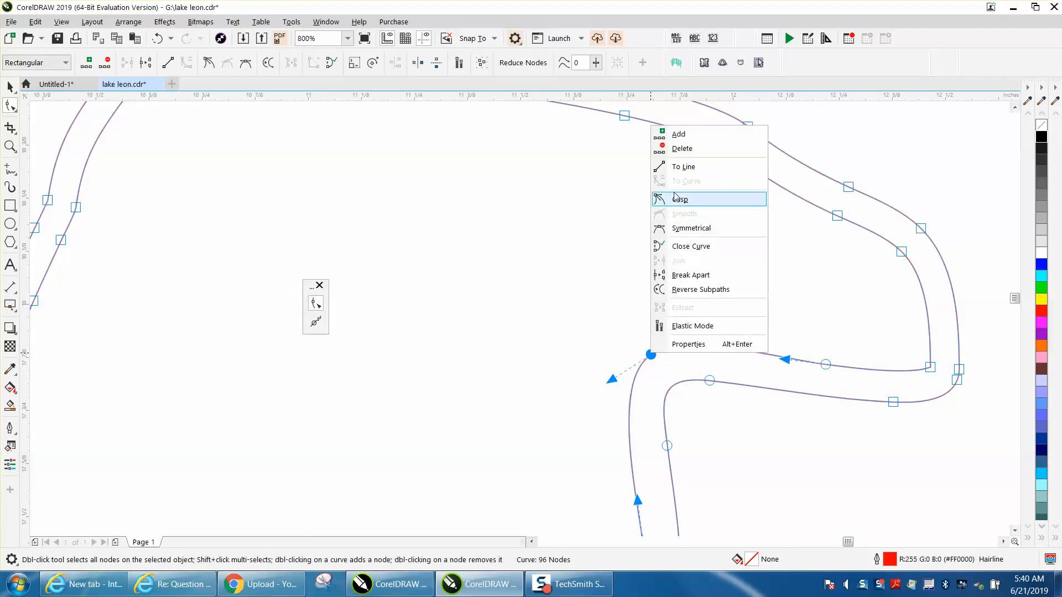
pyautogui.click(680, 166)
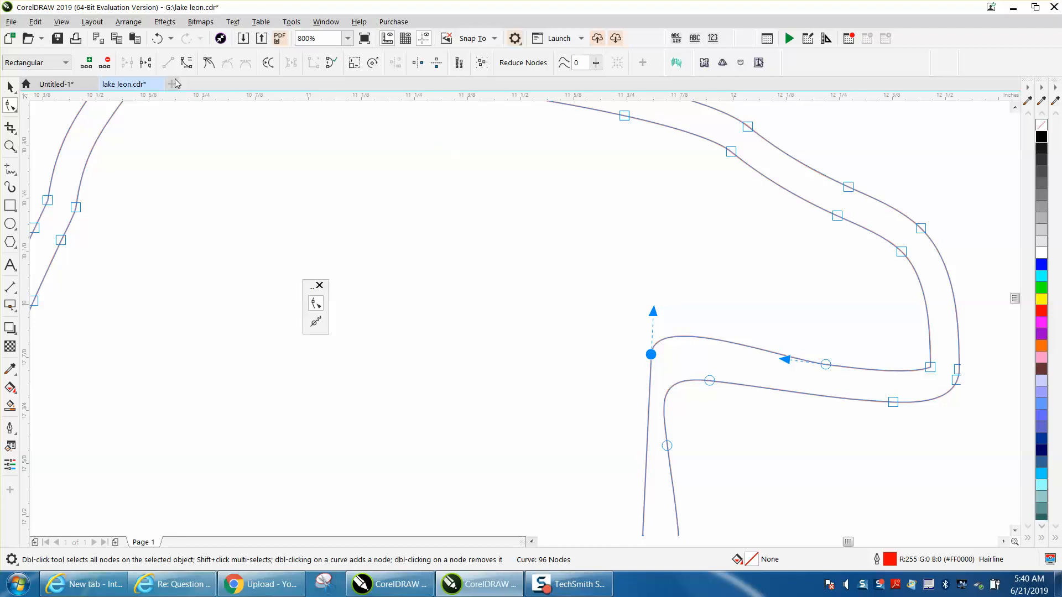
pyautogui.click(157, 38)
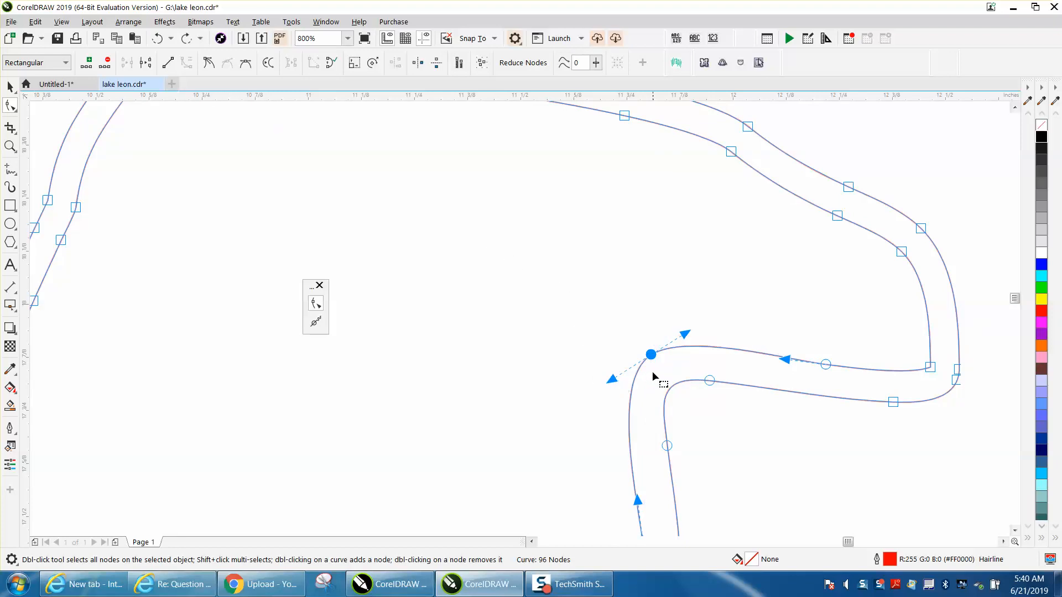
# Make the outer corner's node a cusp and lengthen its lower control handle to bulge the curve outward.
pyautogui.rightClick(651, 356)
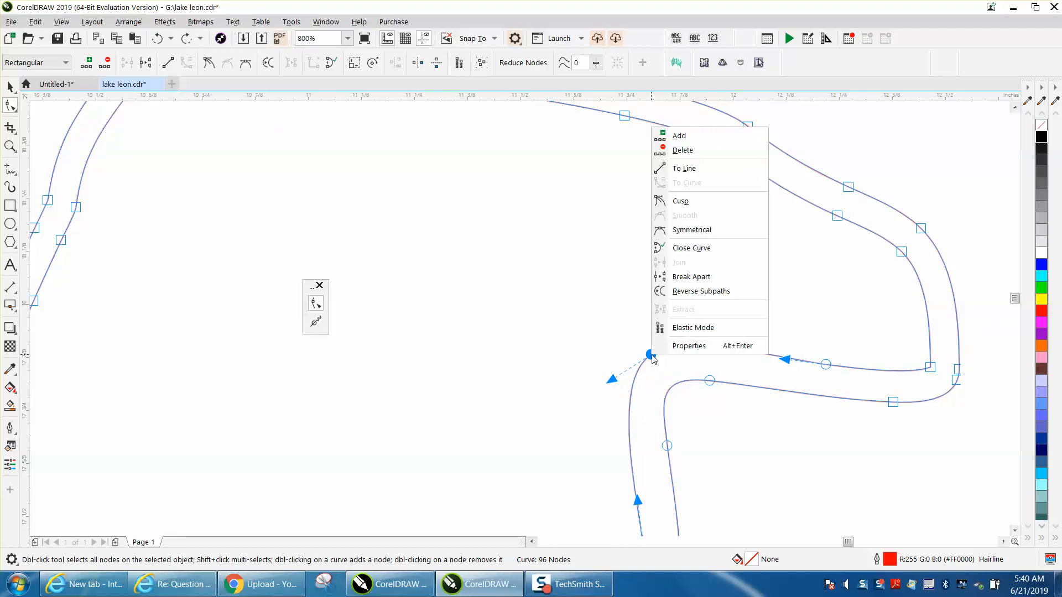
pyautogui.click(681, 202)
pyautogui.moveTo(610, 382)
pyautogui.mouseDown()
pyautogui.moveTo(617, 393)
pyautogui.moveTo(586, 369)
pyautogui.moveTo(597, 391)
pyautogui.mouseUp()
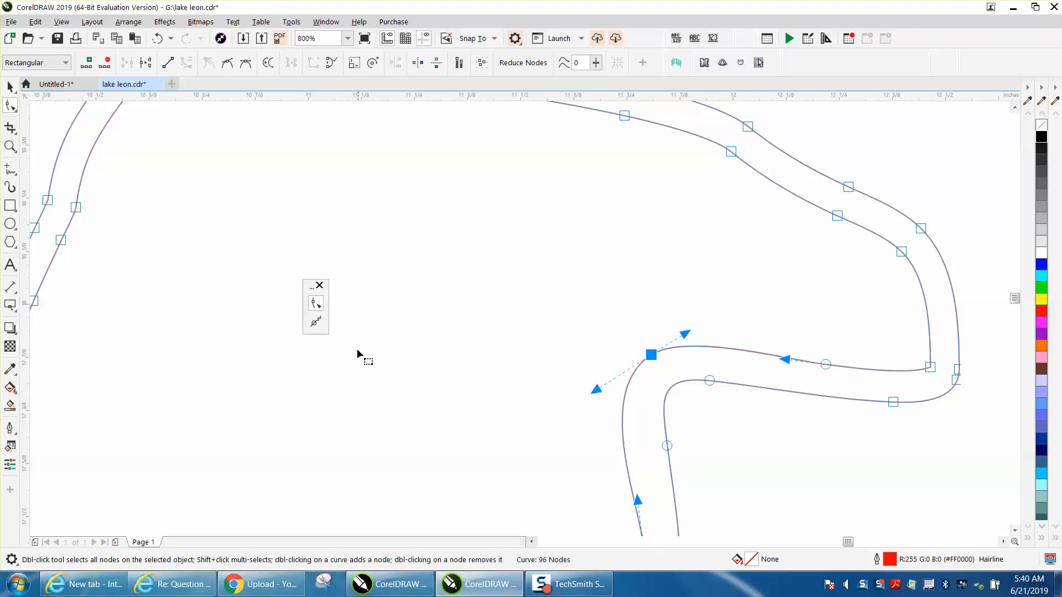
# Smooth the reshaped outer corner, the sharp corner at the inlet's eastern end and the bend on its upper edge.
pyautogui.click(316, 322)
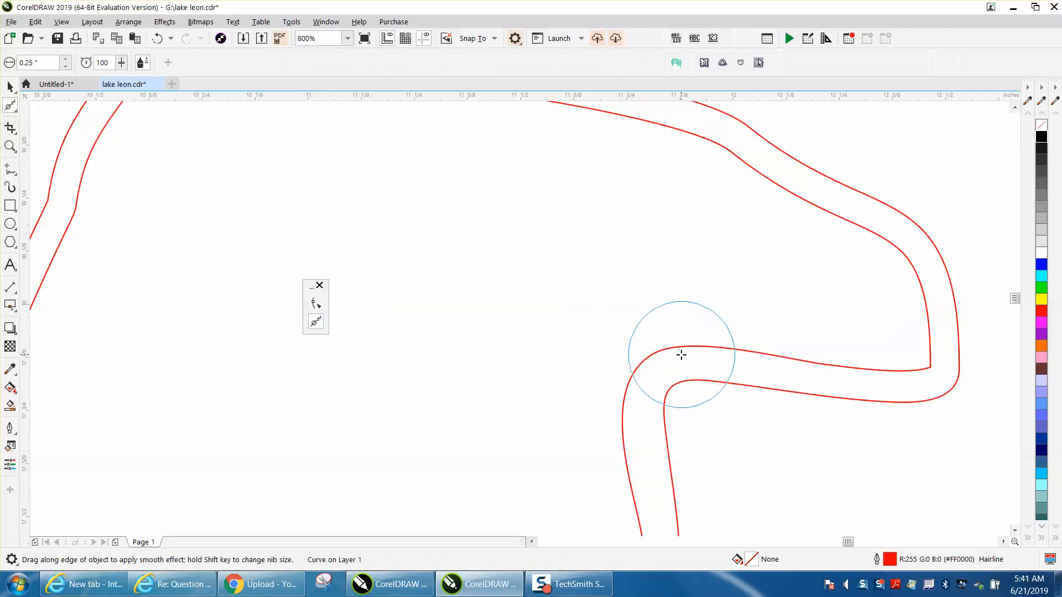
pyautogui.moveTo(658, 352)
pyautogui.mouseDown()
pyautogui.moveTo(630, 367)
pyautogui.moveTo(676, 347)
pyautogui.mouseUp()
pyautogui.moveTo(917, 363)
pyautogui.mouseDown()
pyautogui.moveTo(929, 360)
pyautogui.moveTo(912, 370)
pyautogui.moveTo(924, 356)
pyautogui.mouseUp()
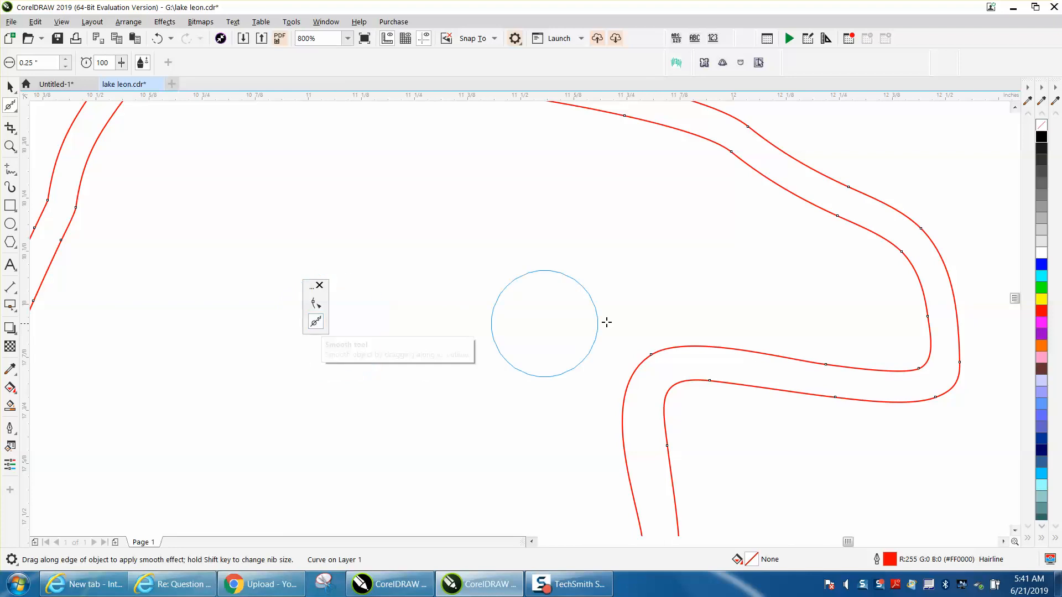
pyautogui.moveTo(754, 238); pyautogui.dragTo(735, 159)
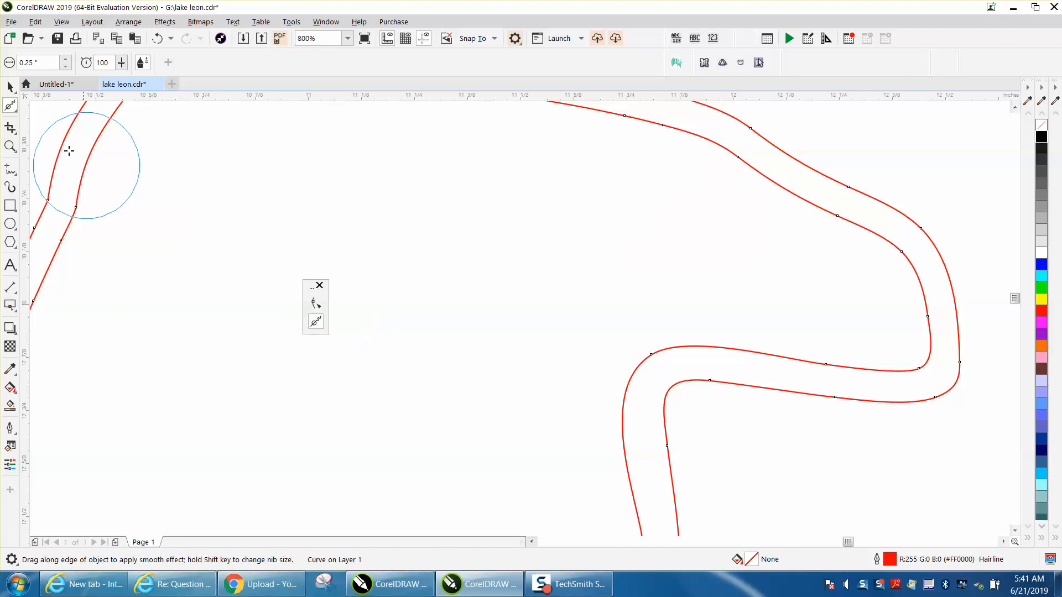
pyautogui.click(10, 87)
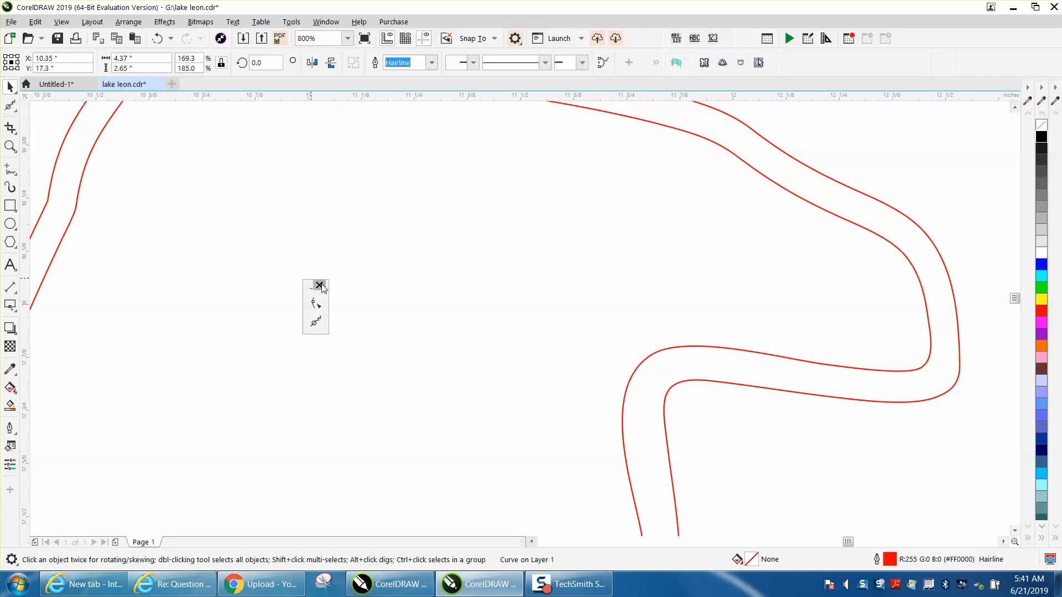
# Close the existing floating toolbar and pull the Shape tool onto the empty canvas as a new floating toolbar.
pyautogui.scroll(-3, 466, 331)
pyautogui.scroll(-3, 476, 333)
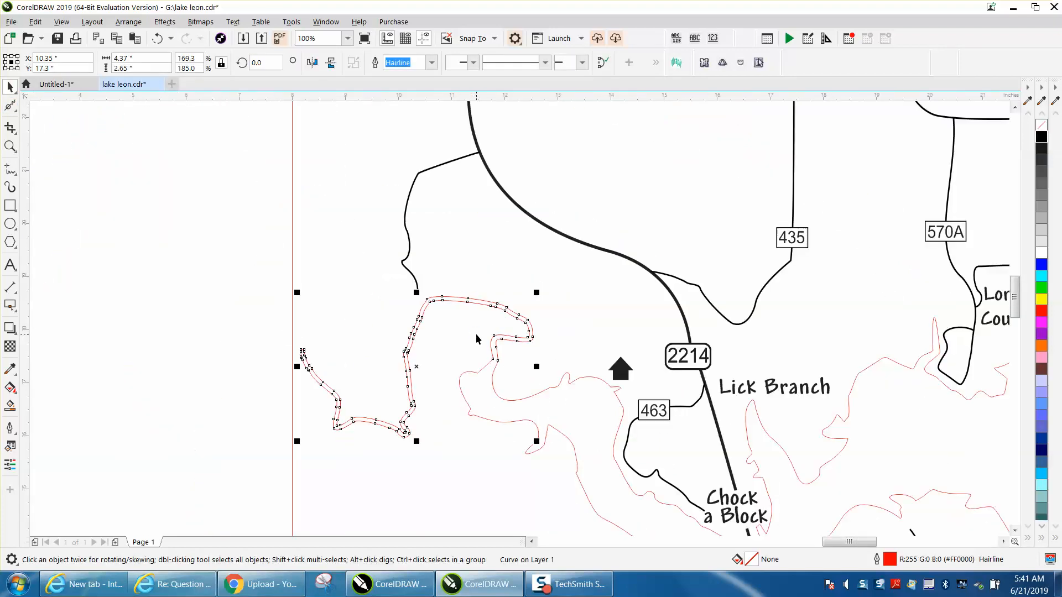
pyautogui.click(17, 146)
pyautogui.moveTo(360, 129); pyautogui.dragTo(689, 292)
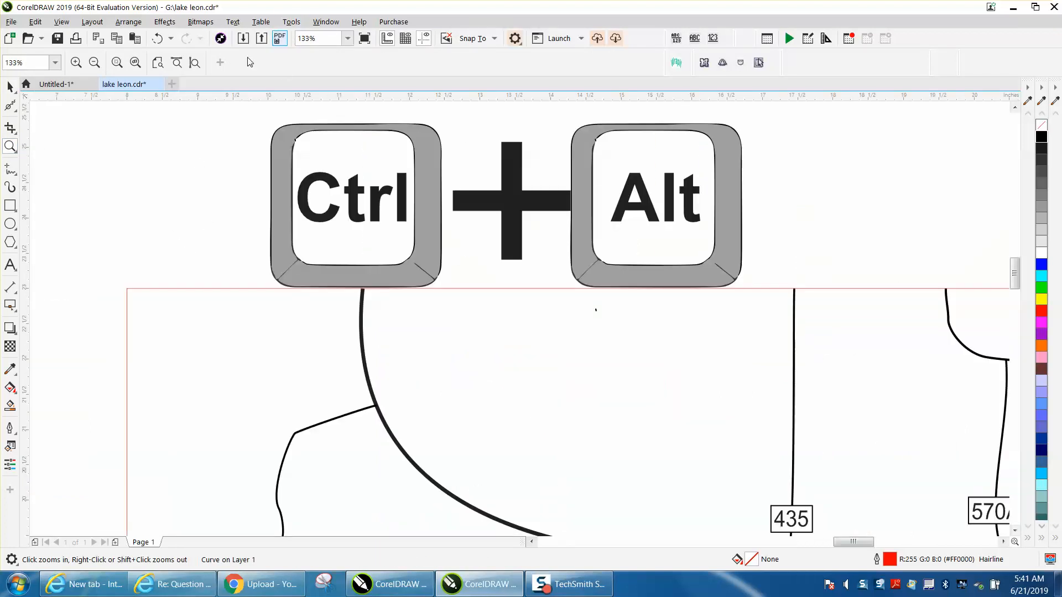
pyautogui.click(15, 109)
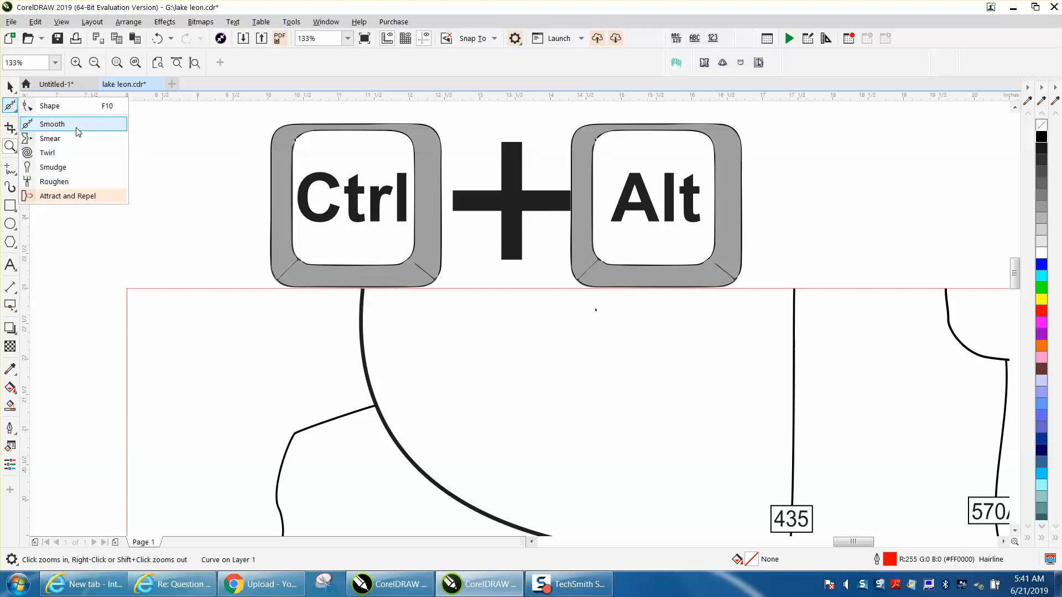
pyautogui.moveTo(52, 105); pyautogui.dragTo(186, 329)
pyautogui.click(189, 347)
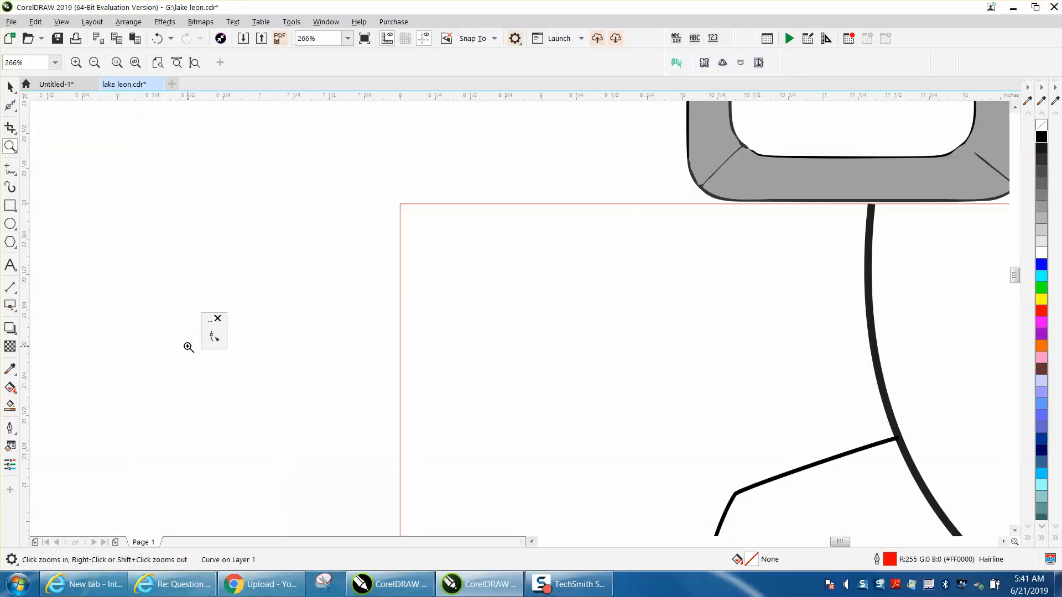
# Float the Smooth tool separately beside the Shape tool's toolbar, and close that extra toolbar.
pyautogui.click(10, 105)
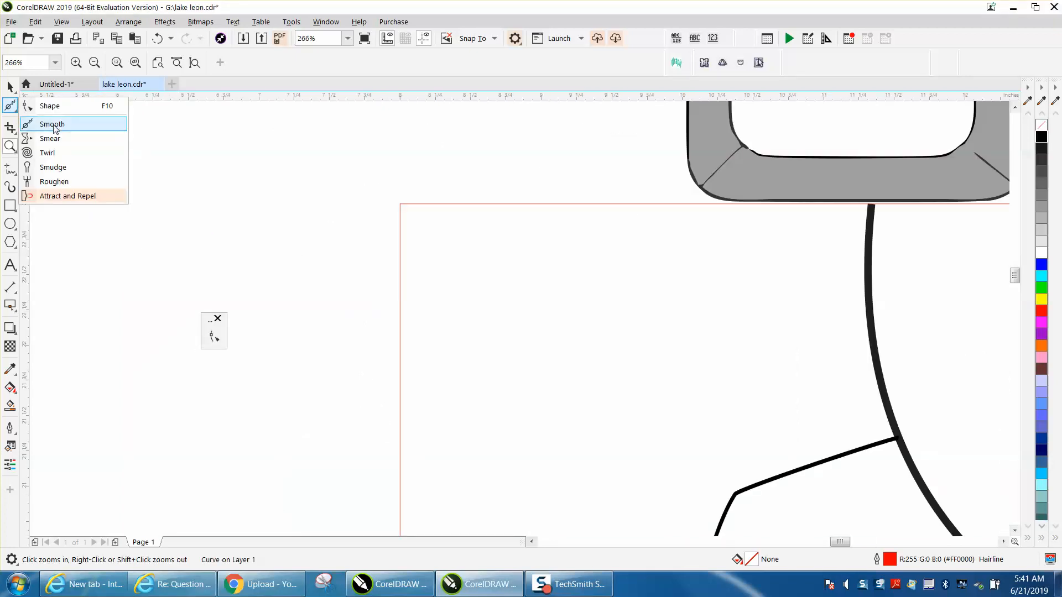
pyautogui.moveTo(54, 127); pyautogui.dragTo(227, 332)
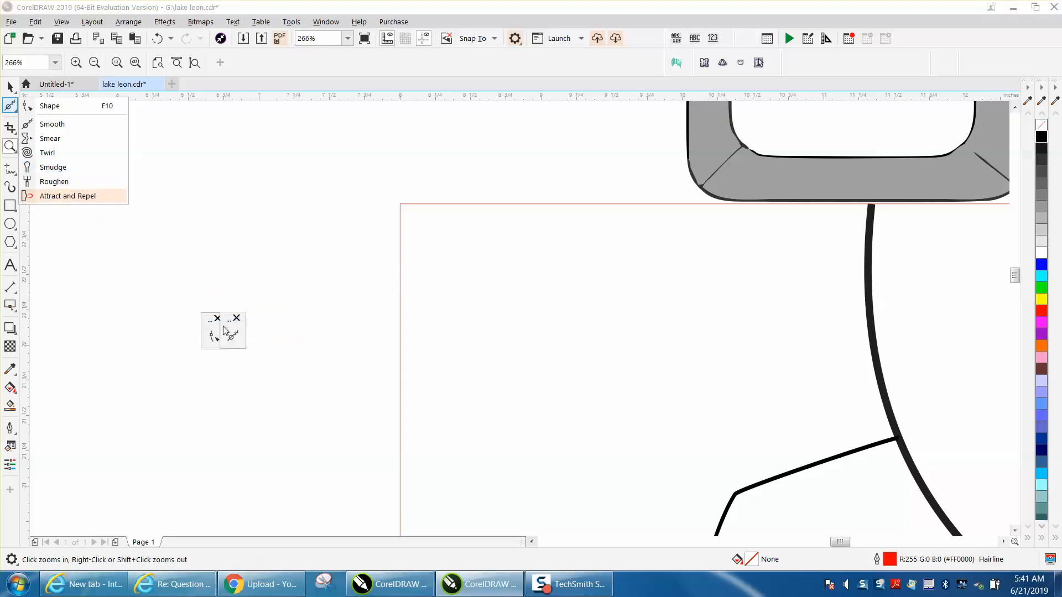
pyautogui.click(289, 329)
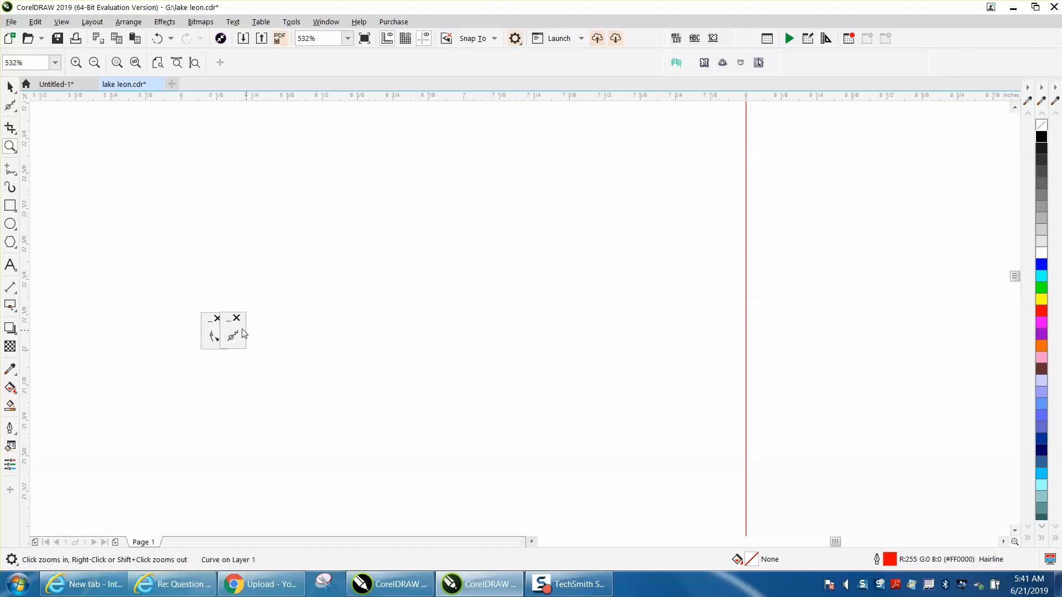
pyautogui.click(236, 319)
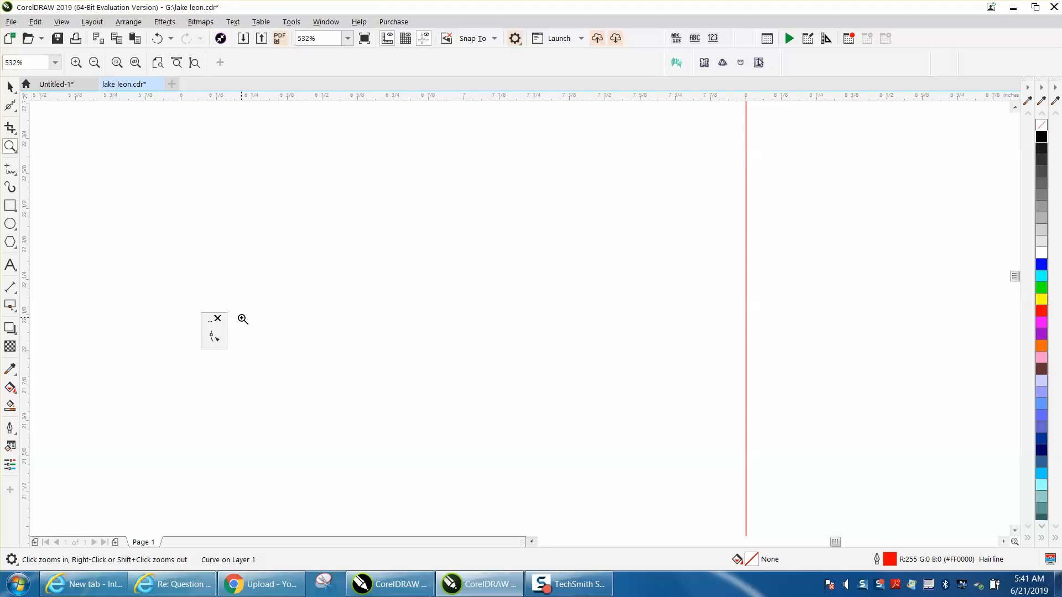
# Add the Smooth tool to the floating toolbar that holds the Shape tool.
pyautogui.click(16, 111)
pyautogui.click(49, 123)
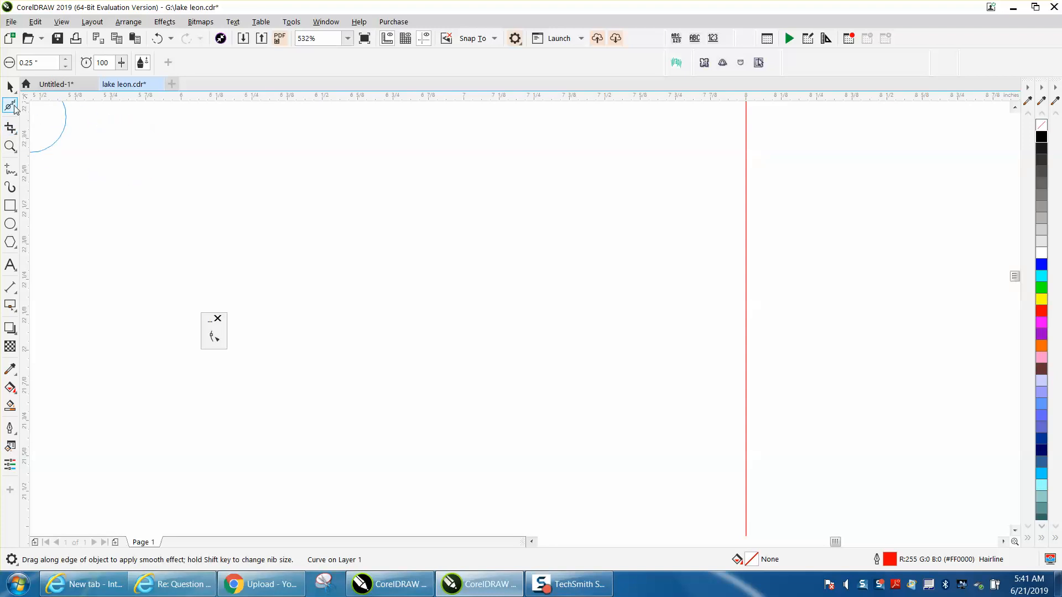
pyautogui.moveTo(71, 163); pyautogui.dragTo(216, 338)
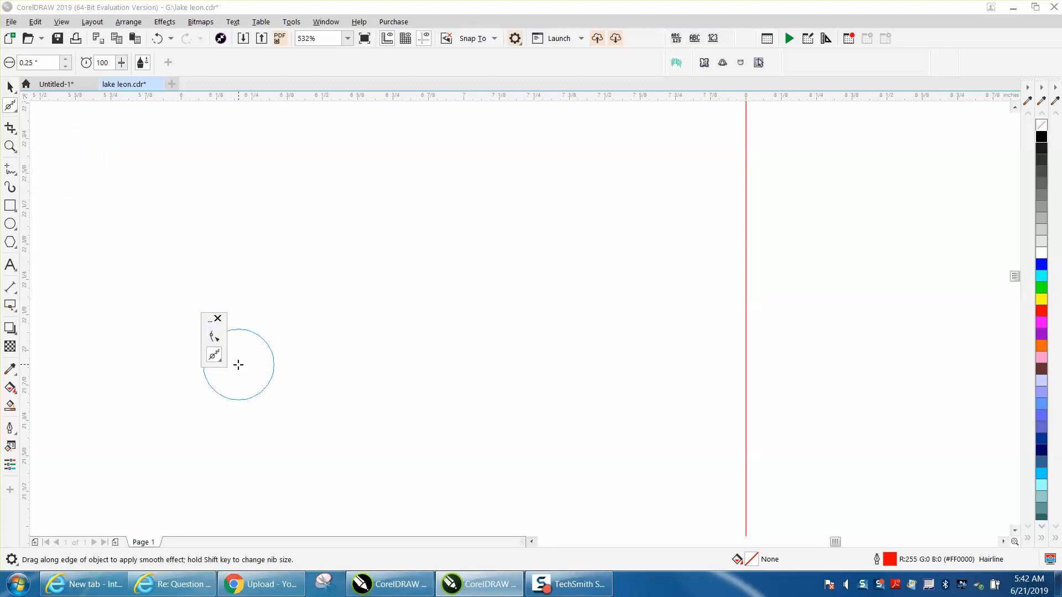
# Close the combined floating toolbar and select the red curve that includes the frame around the whole map.
pyautogui.click(11, 148)
pyautogui.moveTo(186, 314); pyautogui.dragTo(295, 388)
pyautogui.scroll(-3, 212, 220)
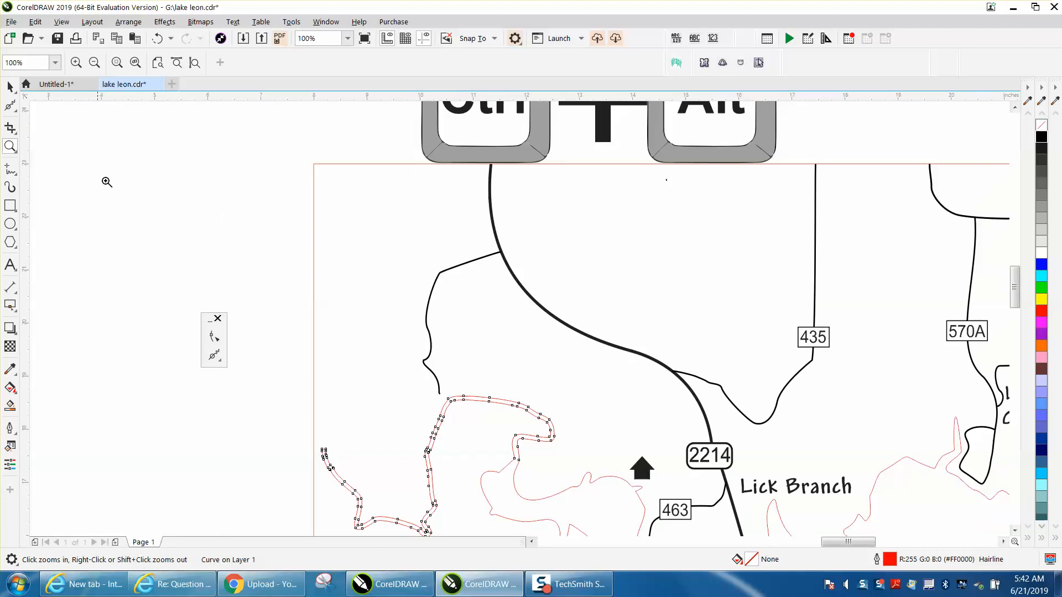
pyautogui.rightClick(147, 194)
pyautogui.rightClick(166, 201)
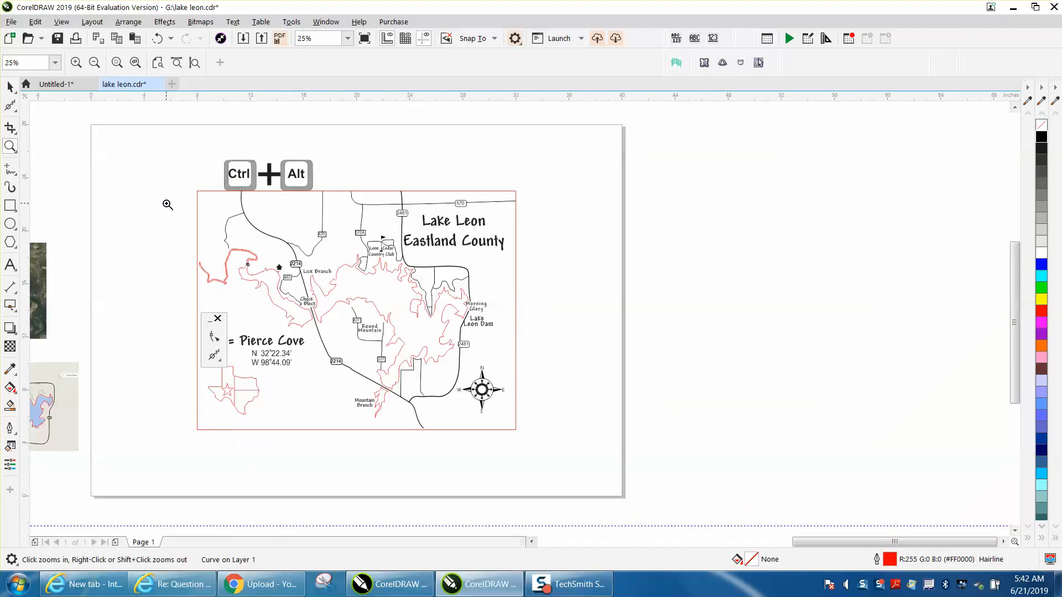
pyautogui.click(10, 87)
pyautogui.moveTo(187, 301); pyautogui.dragTo(236, 367)
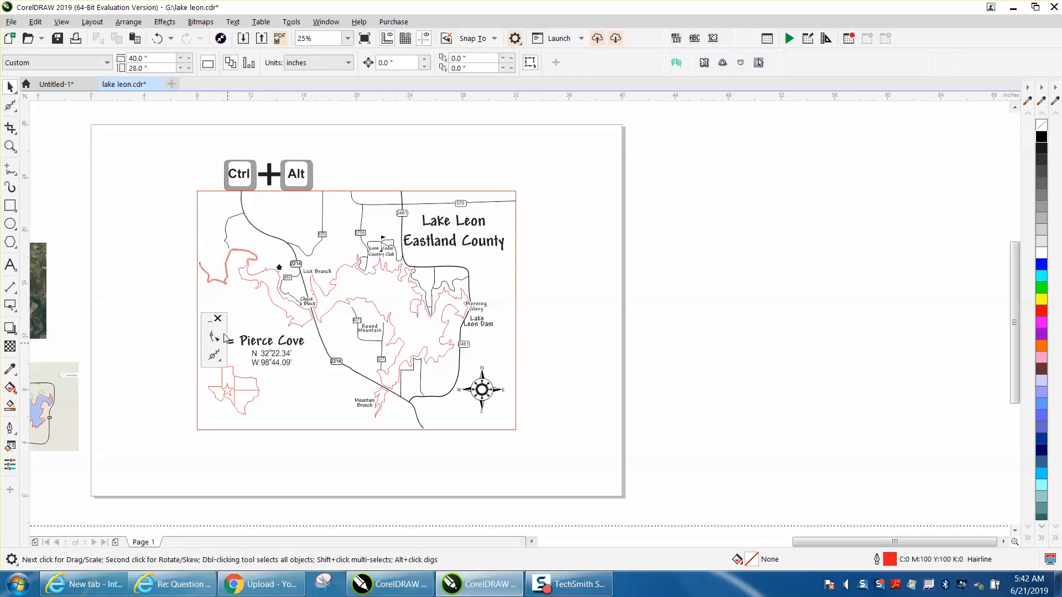
pyautogui.click(191, 305)
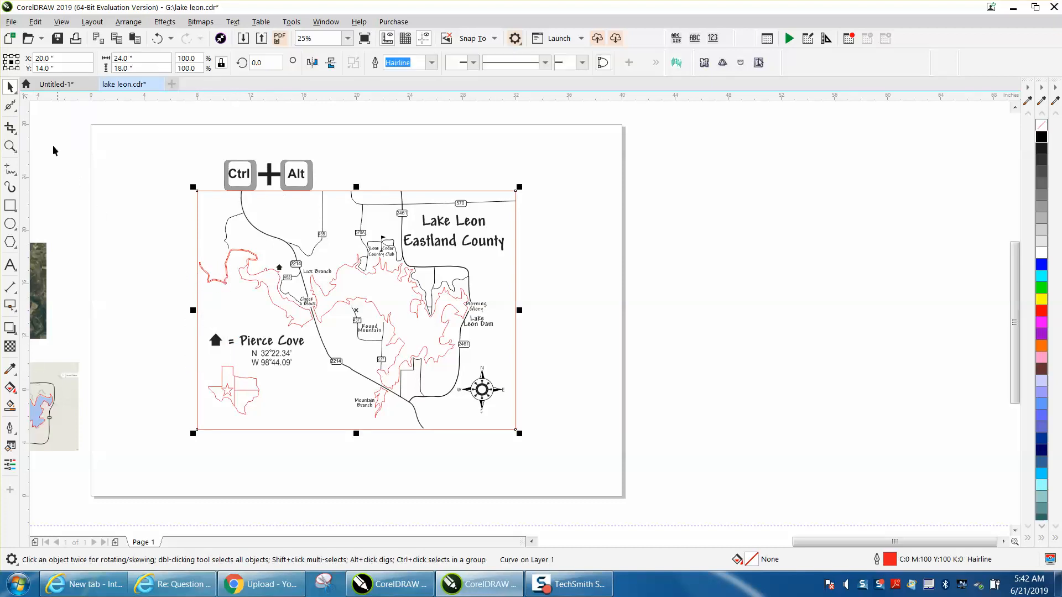
# Build a new floating toolbar over the map, holding the Shape and Smooth tools together.
pyautogui.click(17, 113)
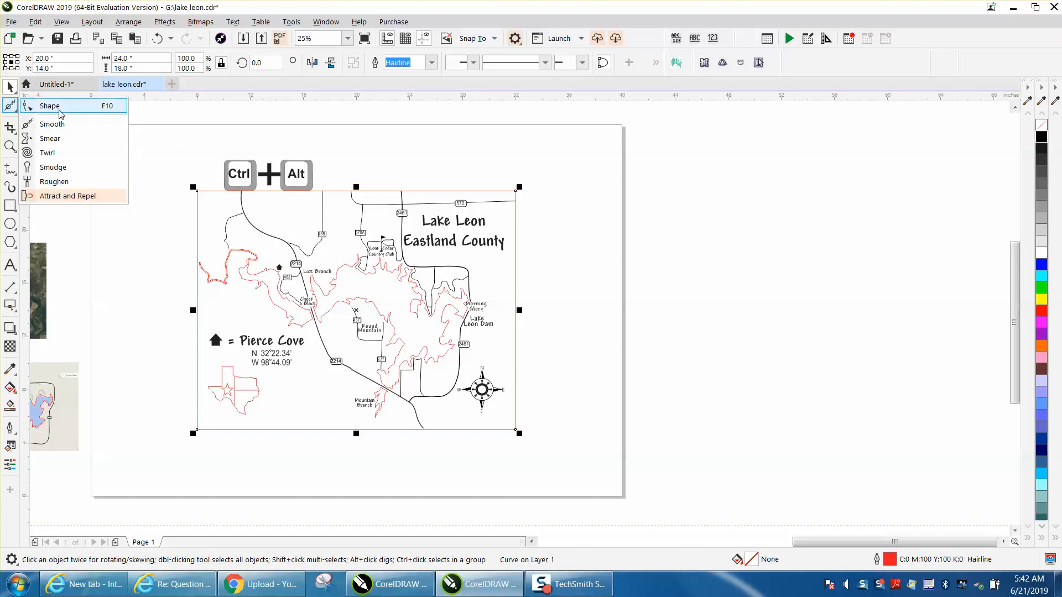
pyautogui.moveTo(61, 114); pyautogui.dragTo(414, 166)
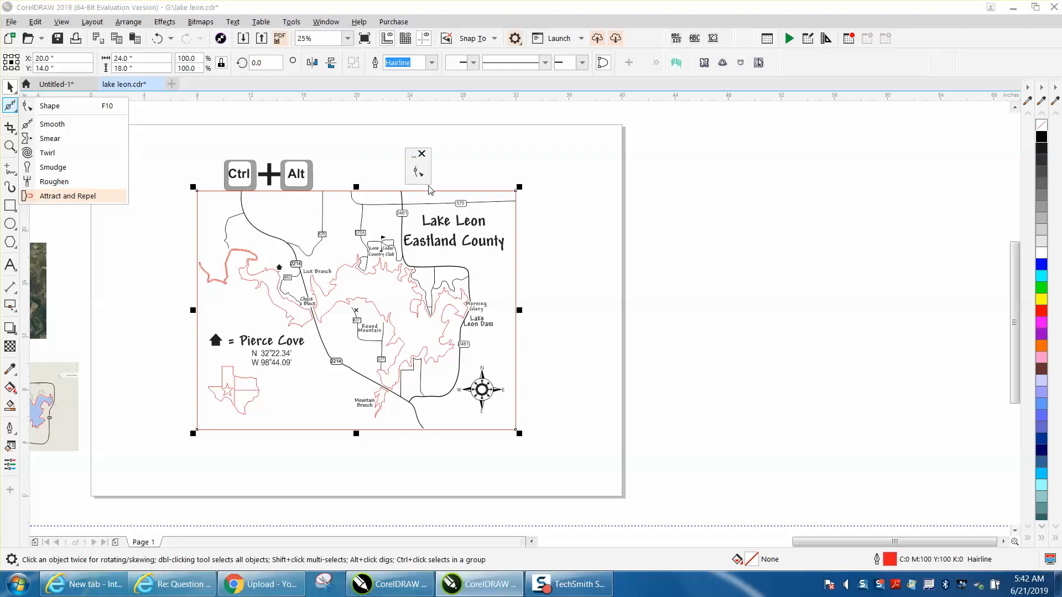
pyautogui.click(52, 124)
pyautogui.moveTo(90, 136); pyautogui.dragTo(374, 174)
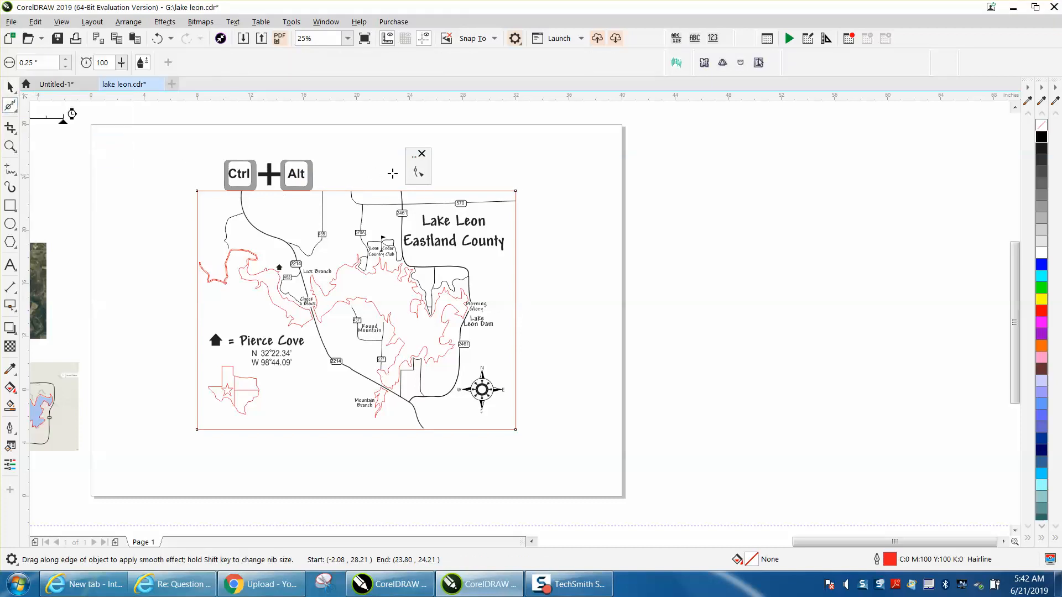
pyautogui.click(16, 113)
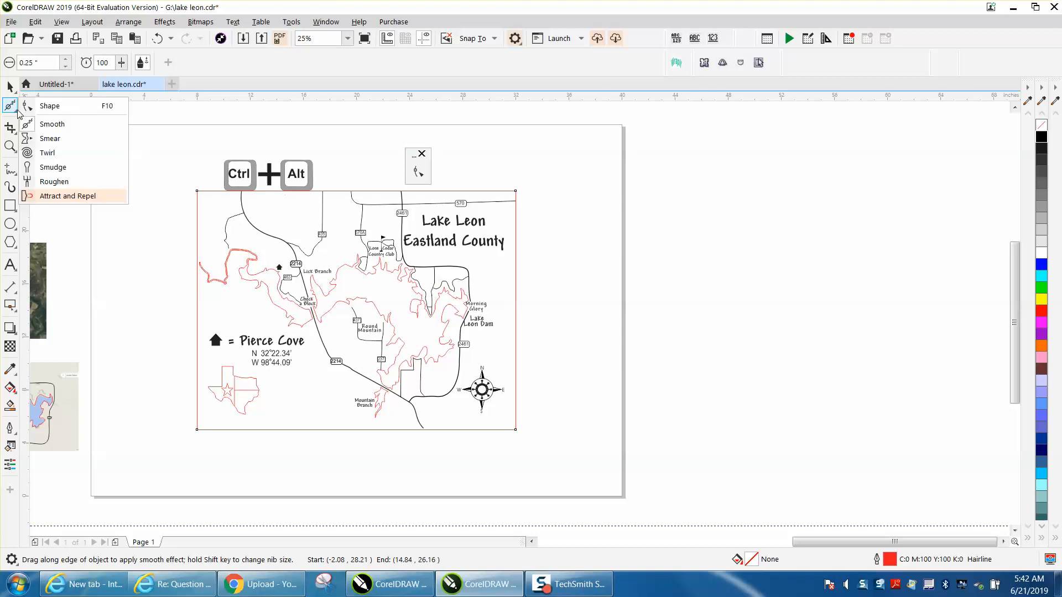
pyautogui.click(41, 122)
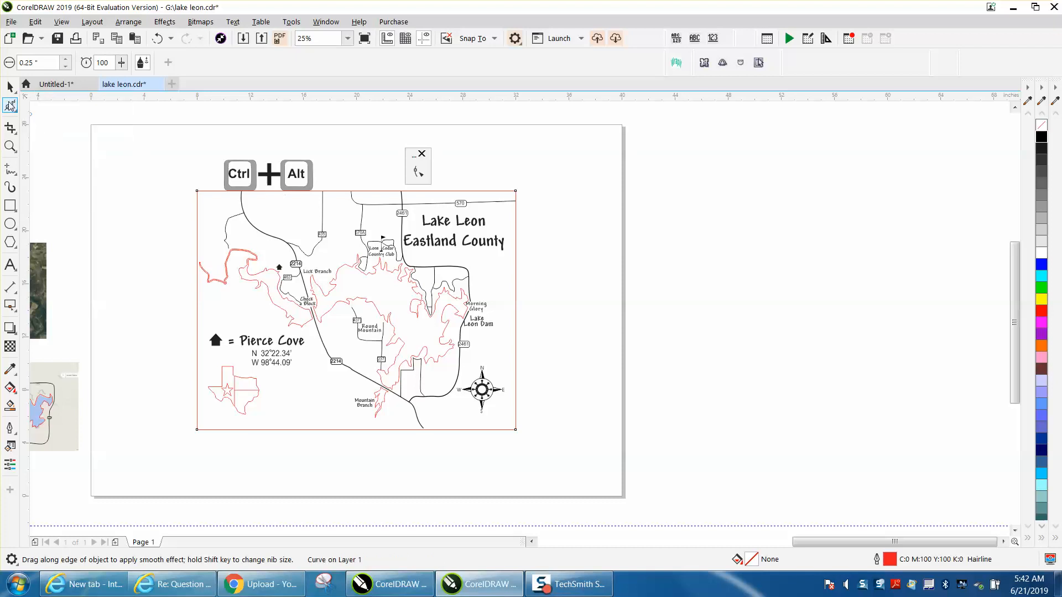
pyautogui.click(17, 115)
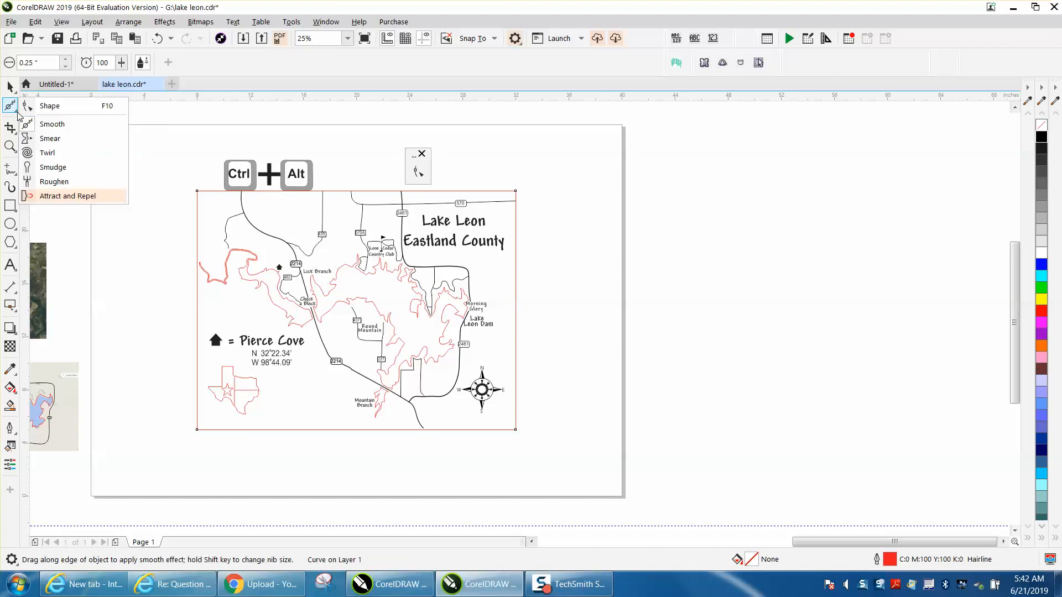
pyautogui.moveTo(40, 126); pyautogui.dragTo(332, 261)
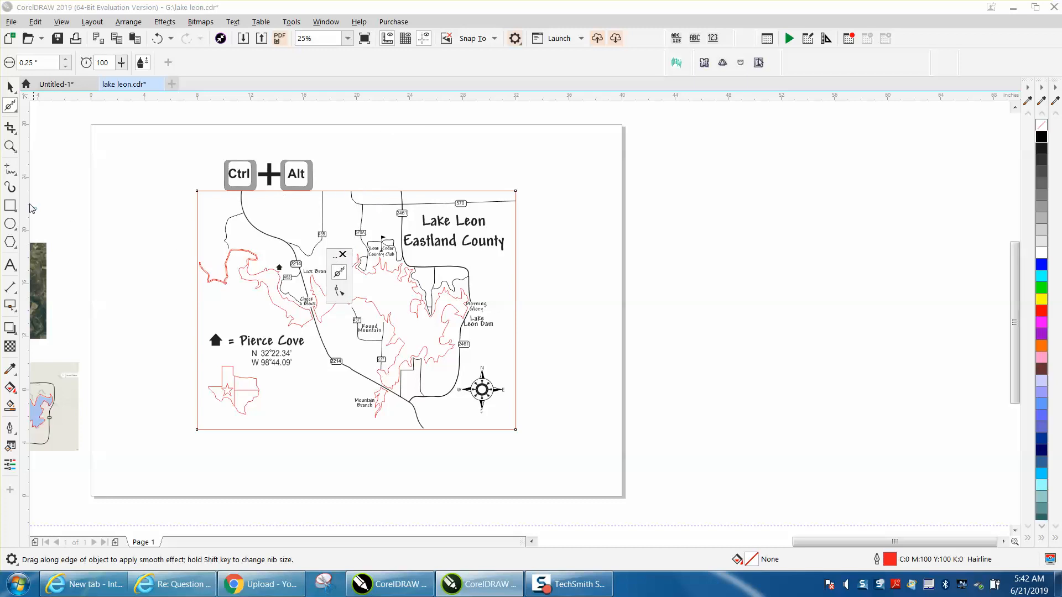
# Lengthen the Shape tool control handles at the two pointed bends southwest of the Morning Glory label to round the outline.
pyautogui.click(10, 146)
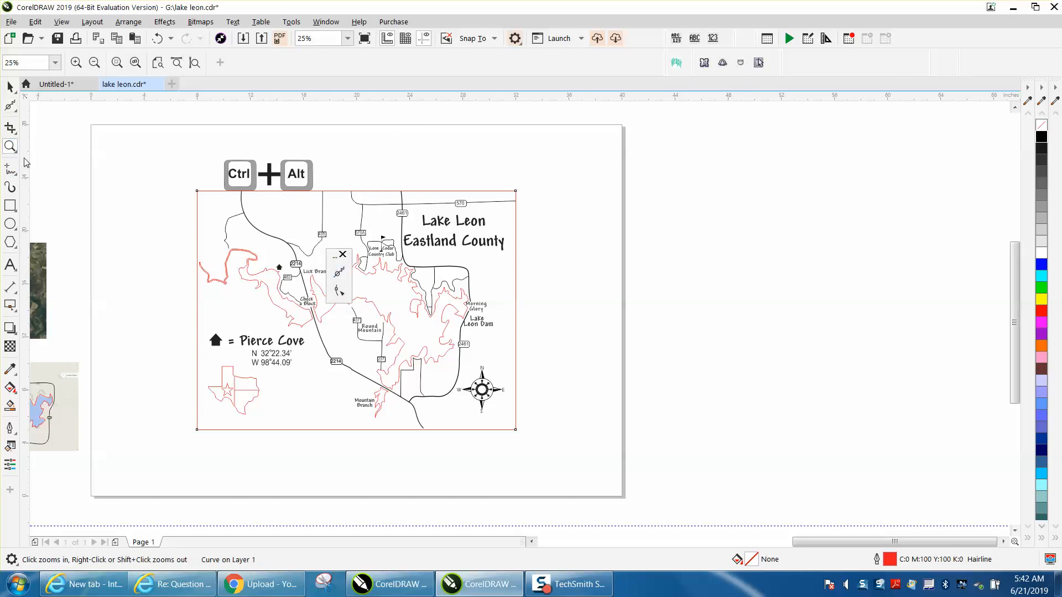
pyautogui.moveTo(268, 236); pyautogui.dragTo(459, 341)
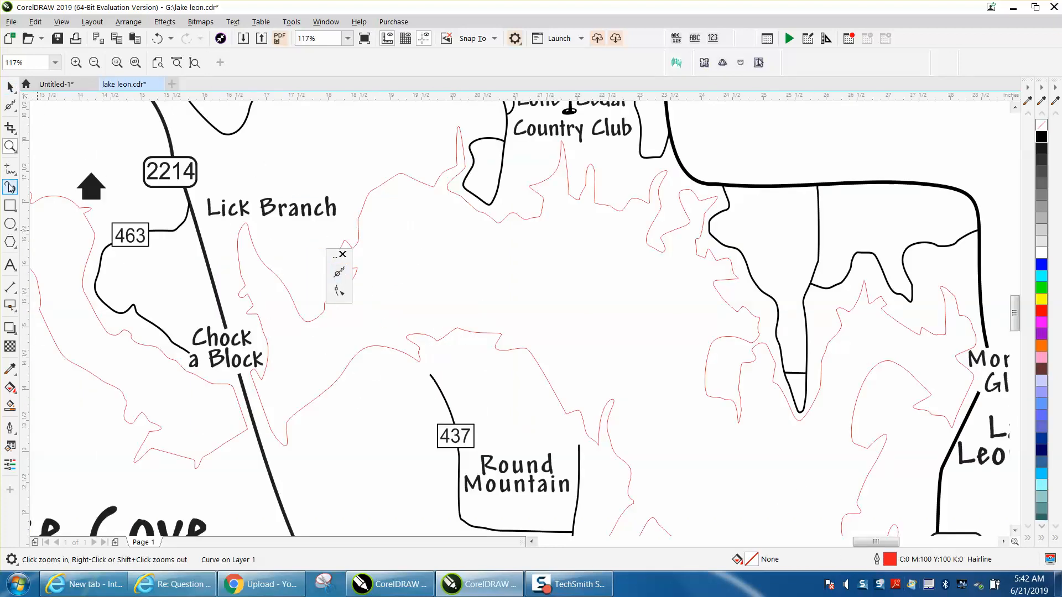
pyautogui.click(17, 153)
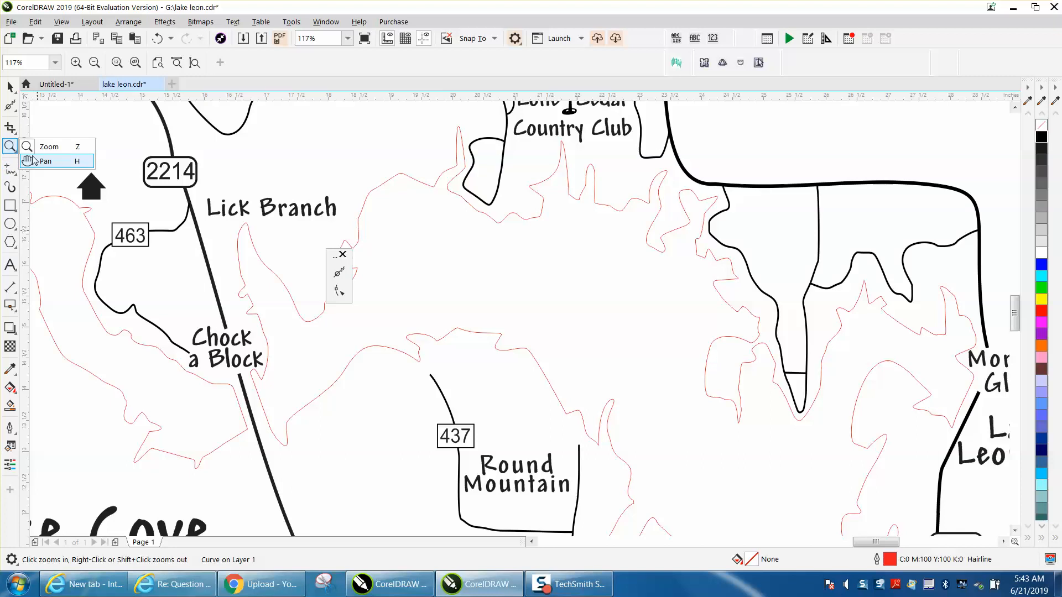
pyautogui.click(59, 165)
pyautogui.moveTo(409, 268); pyautogui.dragTo(109, 169)
pyautogui.moveTo(476, 336); pyautogui.dragTo(235, 302)
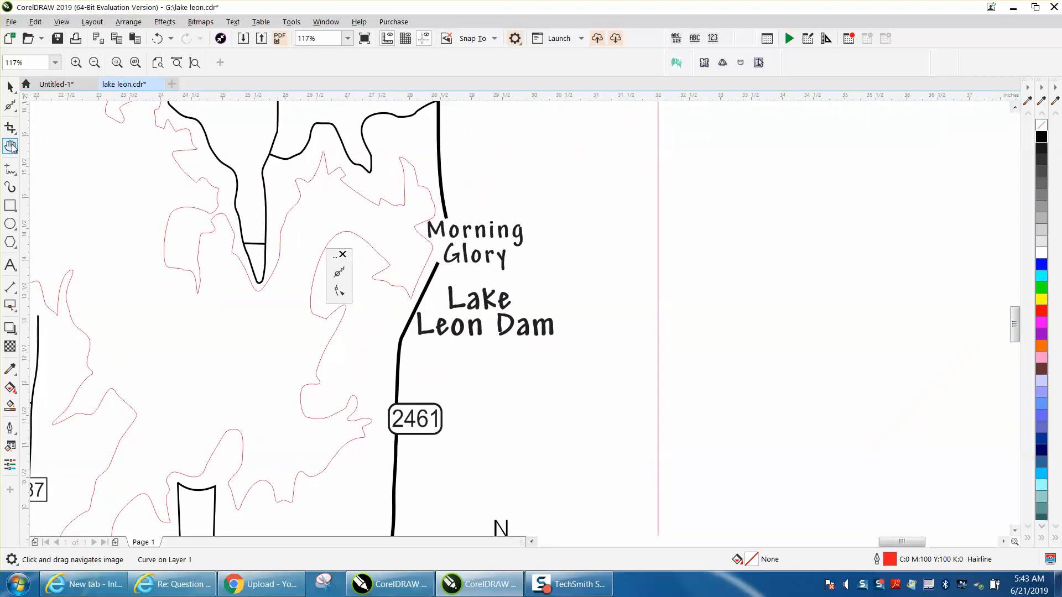
pyautogui.press('z')
pyautogui.click(500, 353)
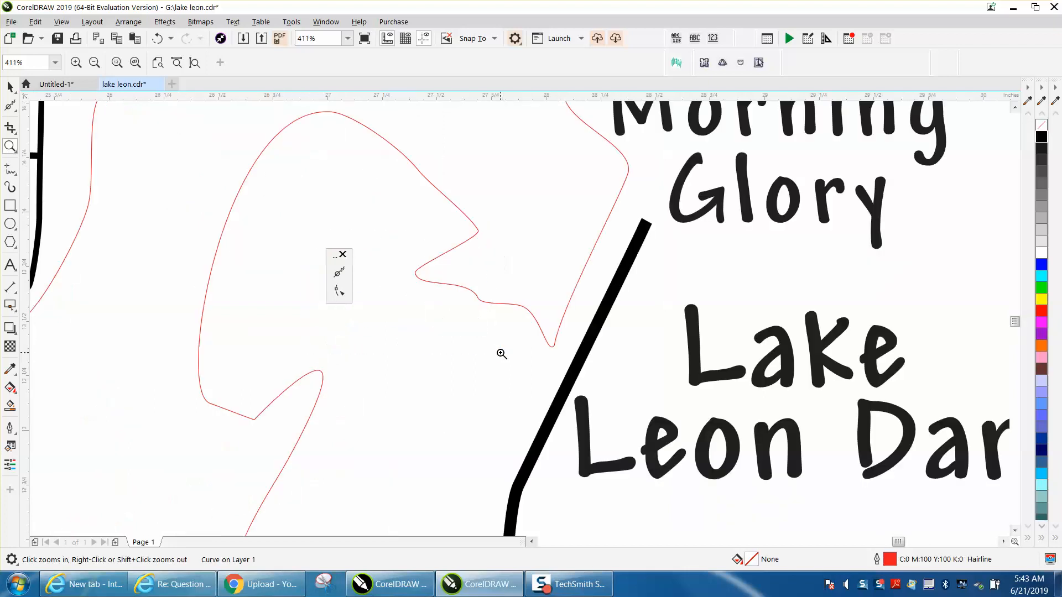
pyautogui.moveTo(222, 154); pyautogui.dragTo(757, 470)
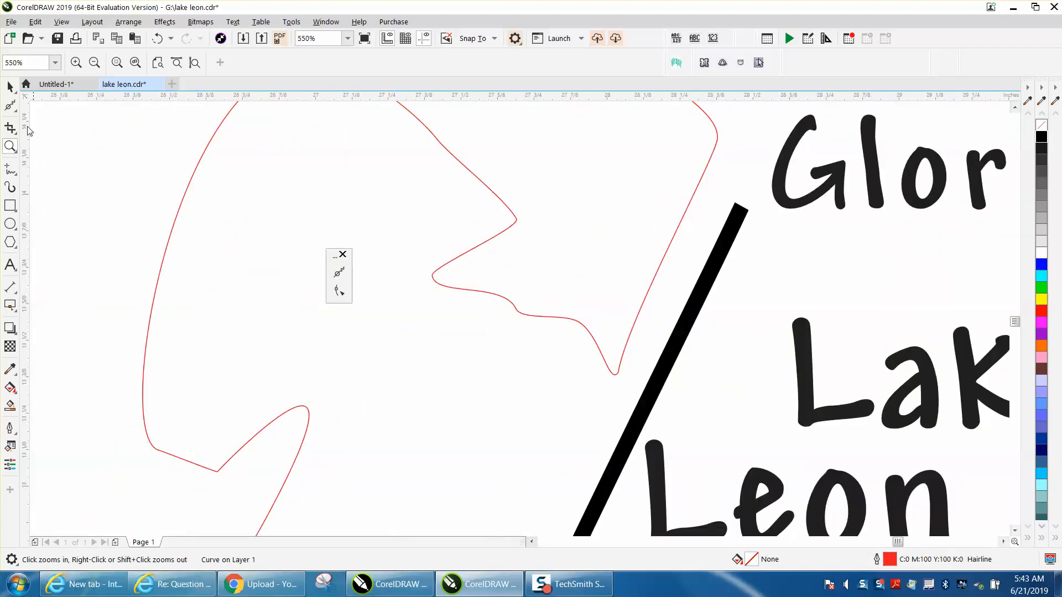
pyautogui.press('space')
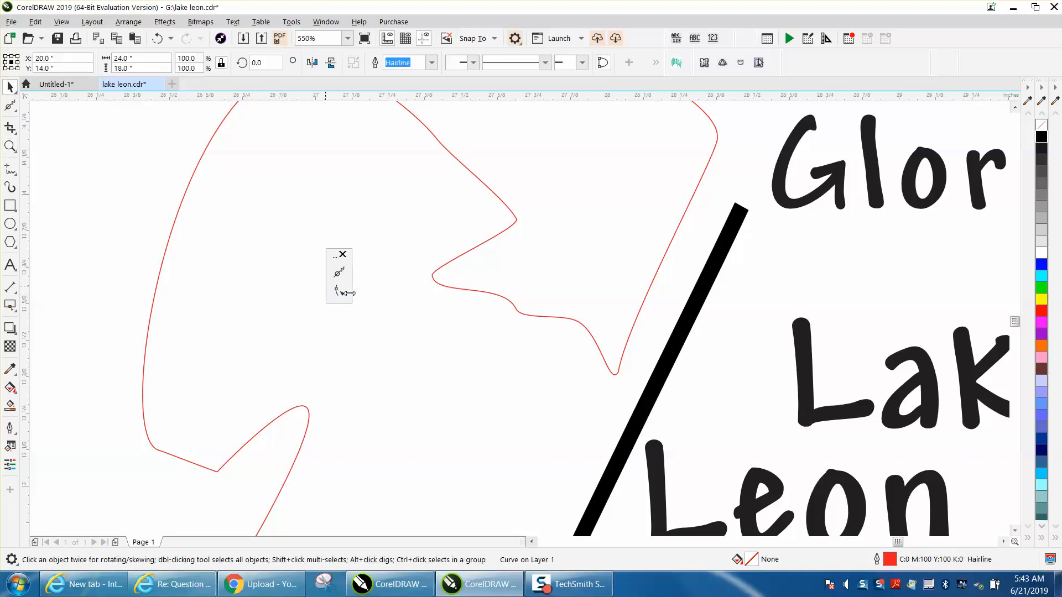
pyautogui.click(340, 292)
pyautogui.click(516, 224)
pyautogui.moveTo(517, 221); pyautogui.dragTo(536, 254)
pyautogui.click(432, 275)
pyautogui.moveTo(431, 267); pyautogui.dragTo(419, 246)
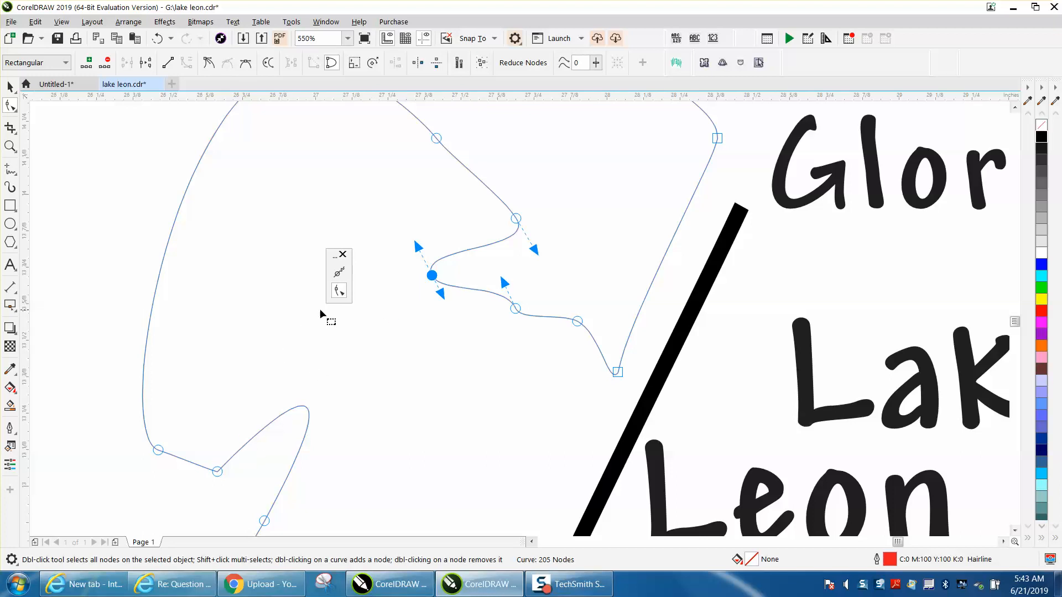
# Smooth the sharp corner and adjoining bend of the lake outline west of the Lake Leon Dam label.
pyautogui.click(339, 272)
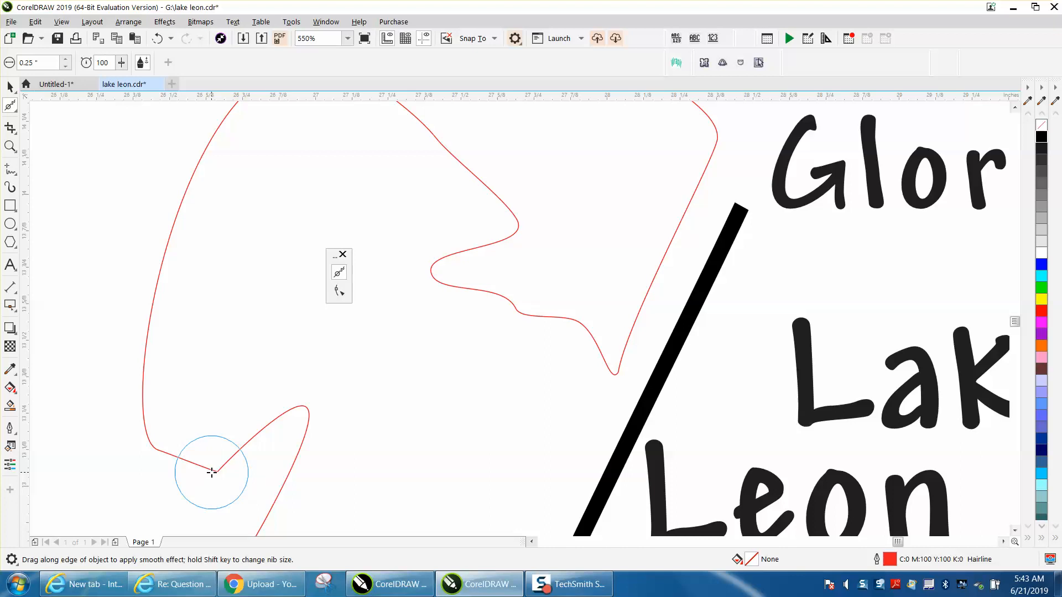
pyautogui.moveTo(212, 472)
pyautogui.mouseDown()
pyautogui.moveTo(201, 467)
pyautogui.moveTo(229, 468)
pyautogui.moveTo(157, 441)
pyautogui.moveTo(171, 402)
pyautogui.mouseUp()
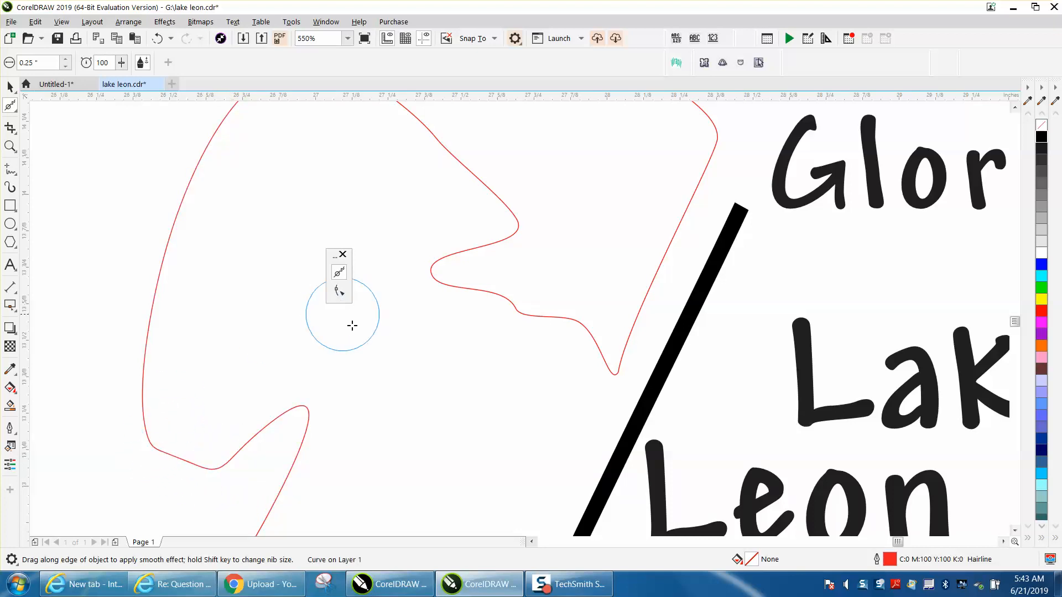
pyautogui.scroll(-8, 344, 303)
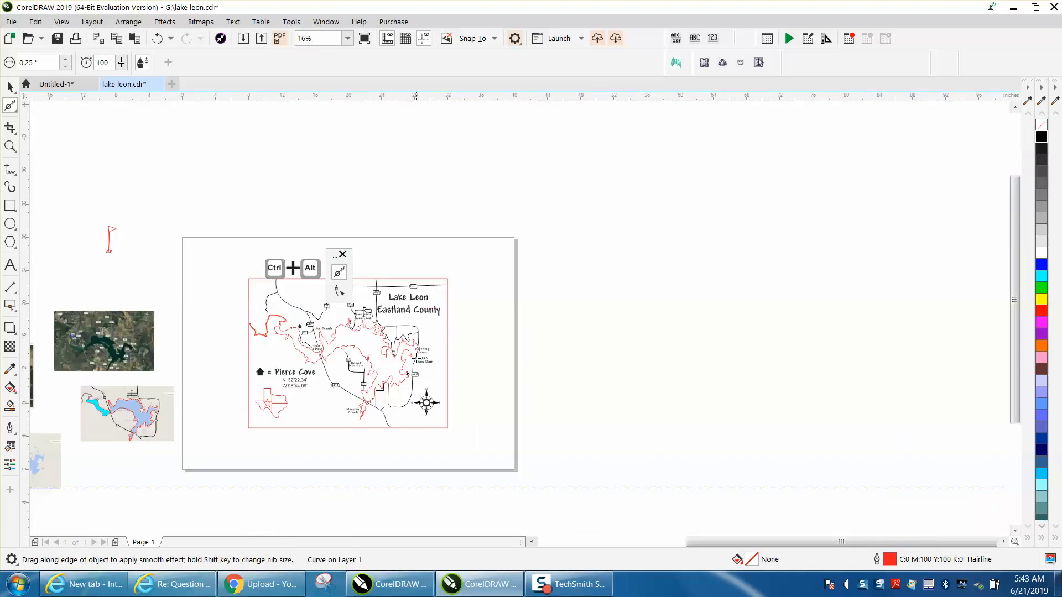